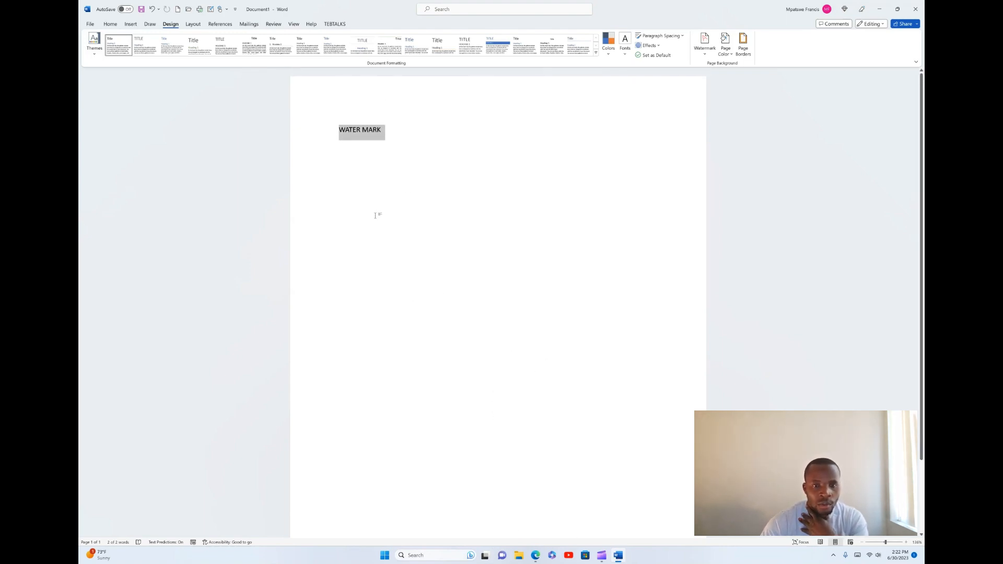
Make the WATER MARK heading bold, enlarge it to 18 pt and start a new line below it.
{"action": "left_click", "coordinate": [392, 139]}
{"action": "key", "text": "Return"}
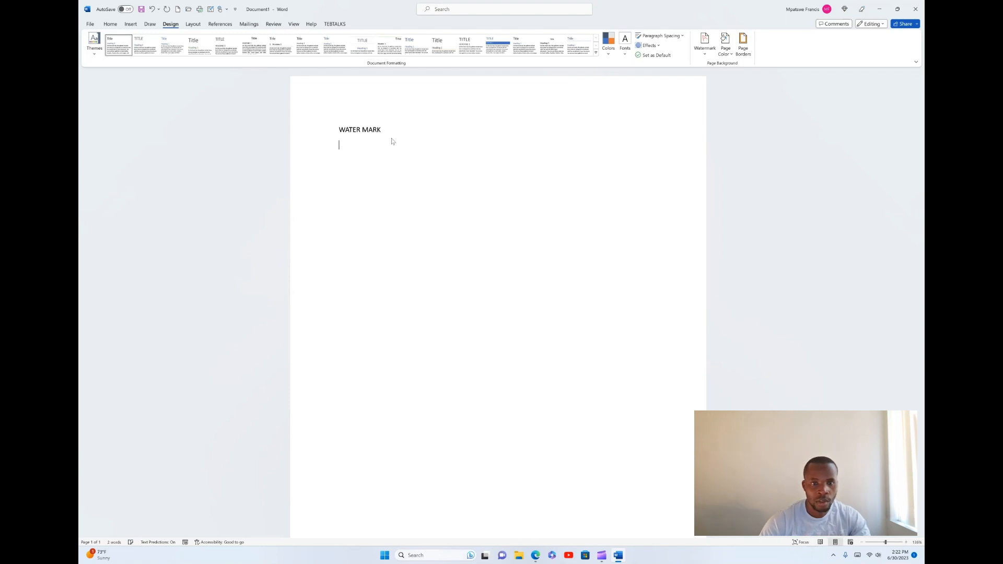
{"action": "left_click_drag", "start_coordinate": [390, 125], "coordinate": [316, 128]}
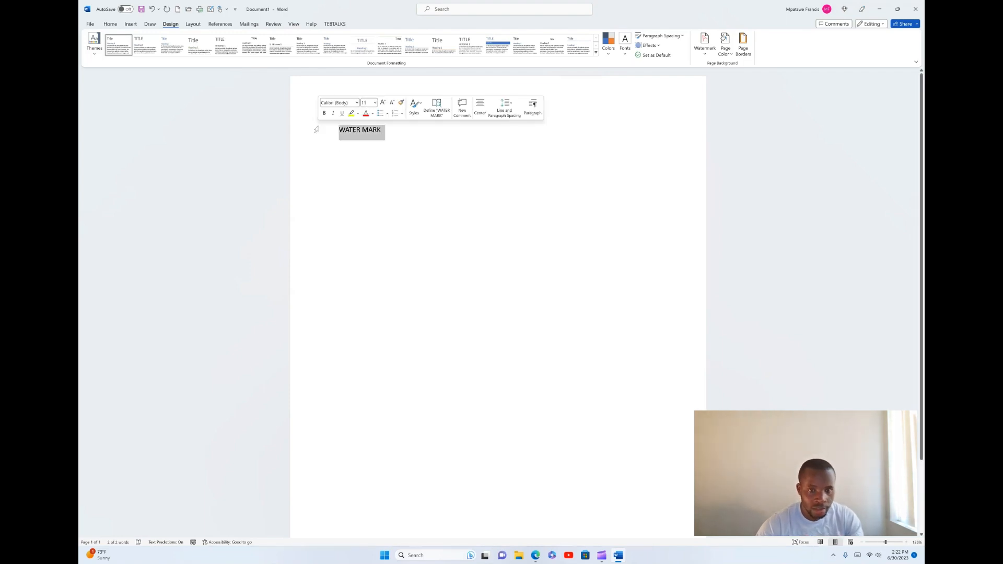
{"action": "scroll", "coordinate": [316, 128], "scroll_direction": "up", "scroll_amount": 7}
{"action": "scroll", "coordinate": [387, 184], "scroll_direction": "down", "scroll_amount": 2}
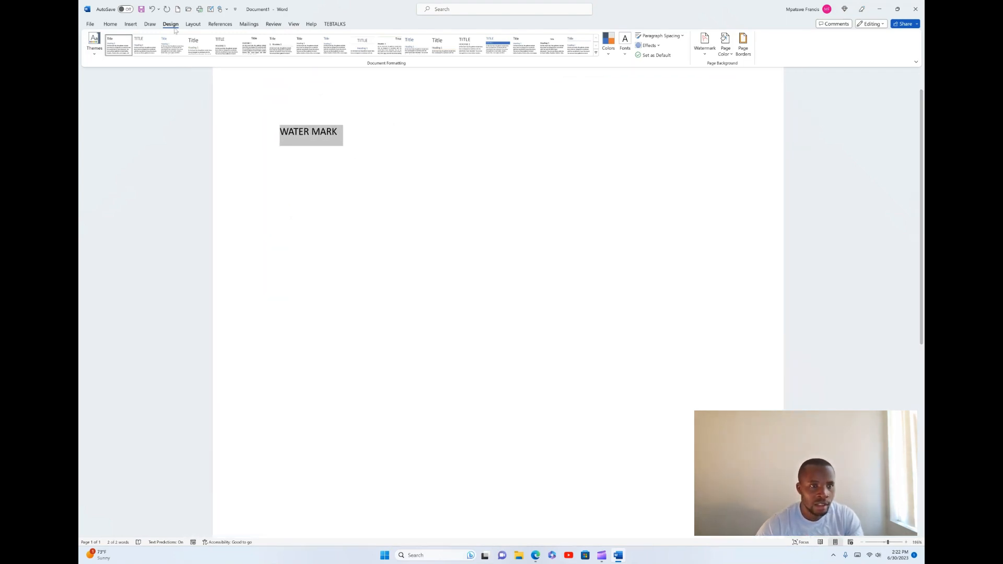
{"action": "left_click", "coordinate": [111, 24]}
{"action": "left_click", "coordinate": [154, 51]}
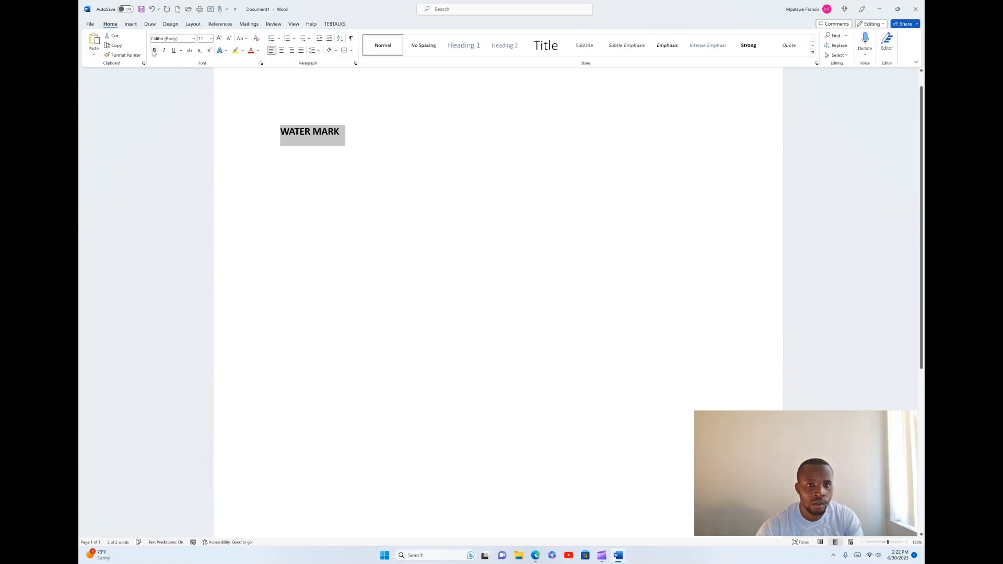
{"action": "left_click", "coordinate": [219, 39]}
{"action": "left_click", "coordinate": [219, 39]}
{"action": "left_click", "coordinate": [219, 39]}
{"action": "left_click", "coordinate": [358, 149]}
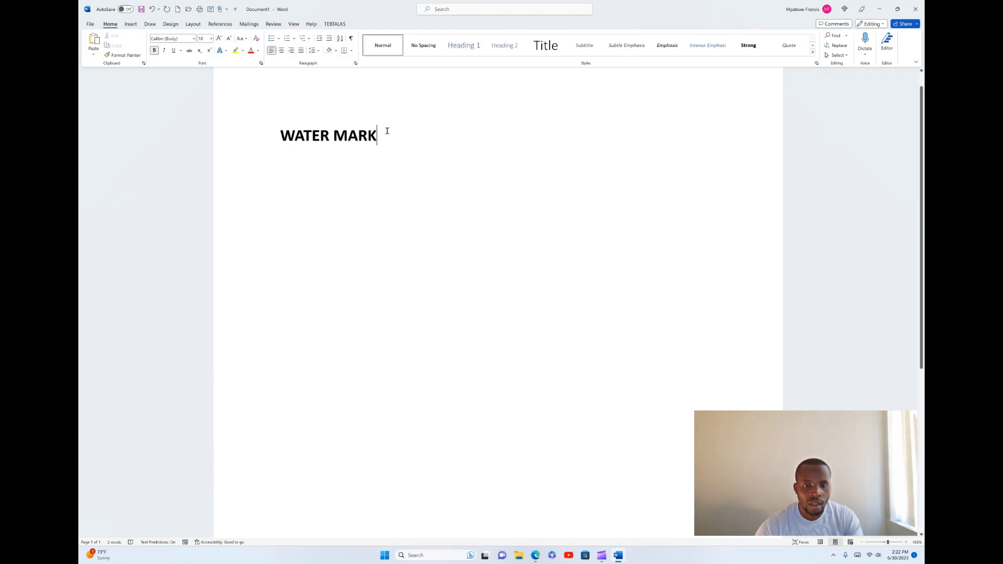
{"action": "key", "text": "Return"}
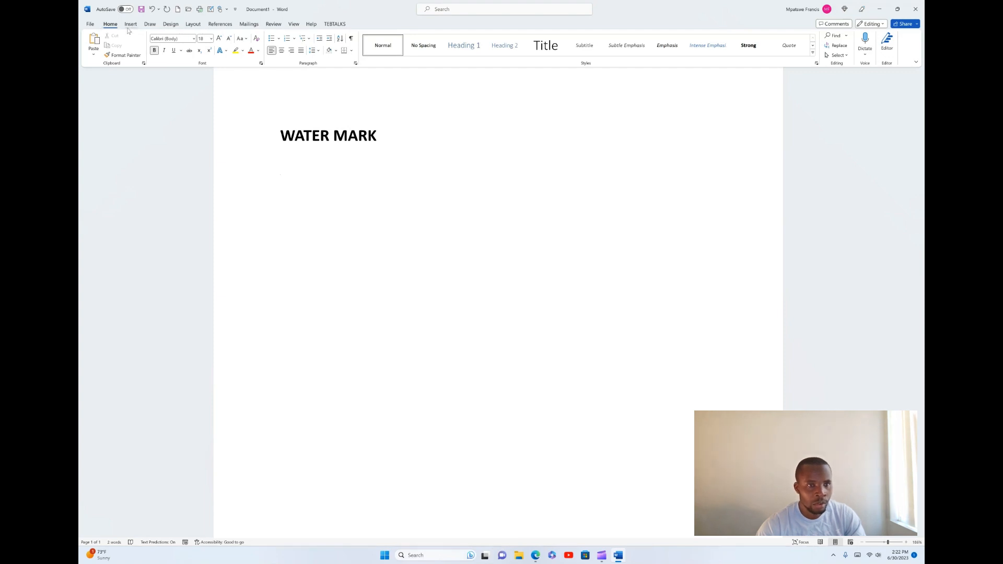
Apply the preset CONFIDENTIAL 1 watermark to the page.
{"action": "left_click", "coordinate": [171, 25]}
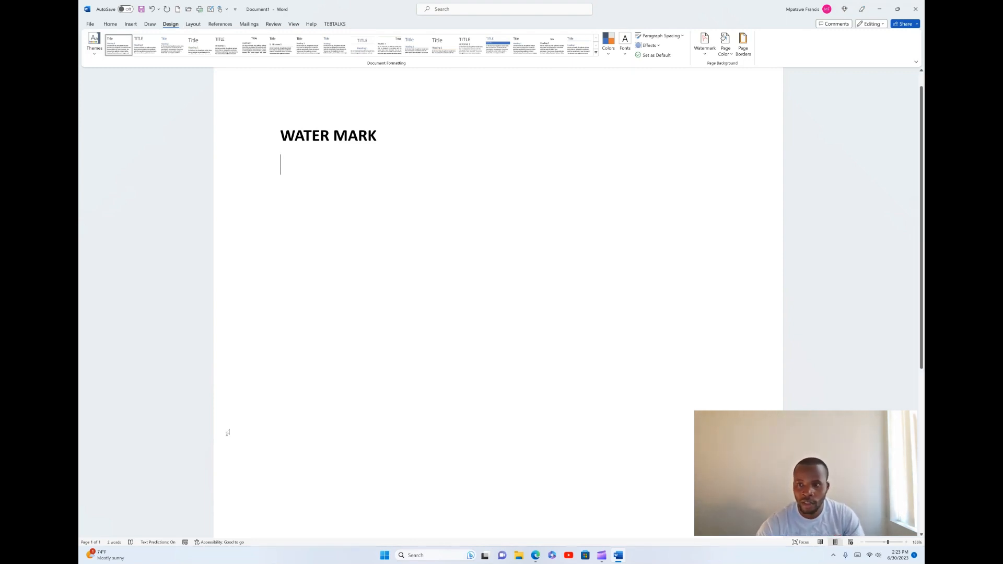
{"action": "left_click", "coordinate": [705, 55]}
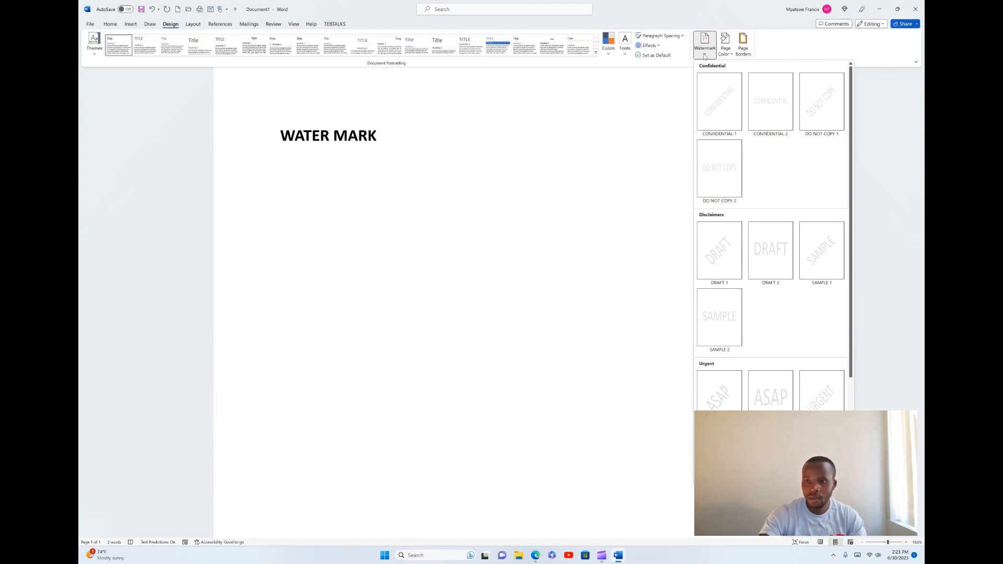
{"action": "left_click", "coordinate": [715, 108]}
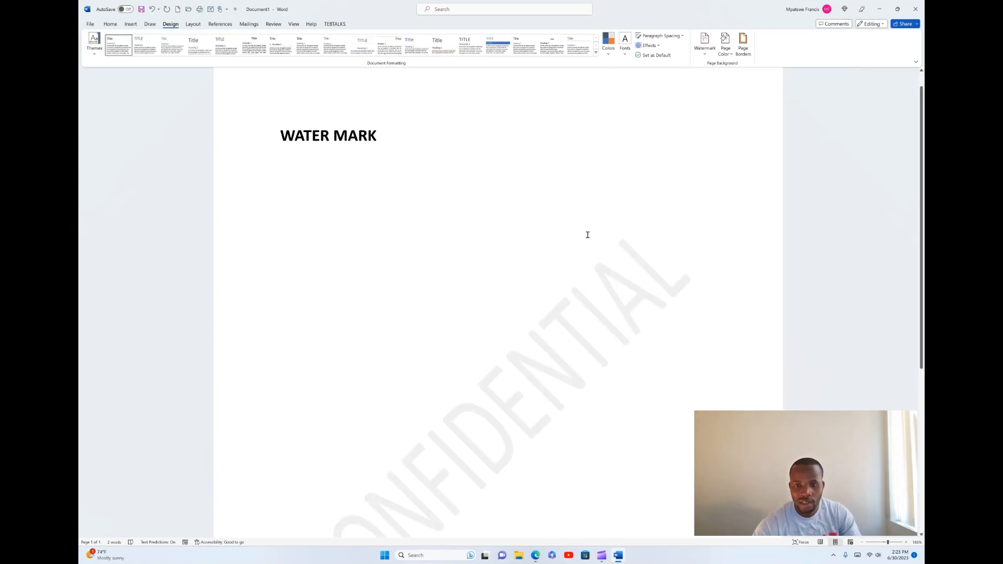
{"action": "scroll", "coordinate": [587, 235], "scroll_direction": "down", "scroll_amount": 5}
{"action": "scroll", "coordinate": [587, 234], "scroll_direction": "up", "scroll_amount": 3}
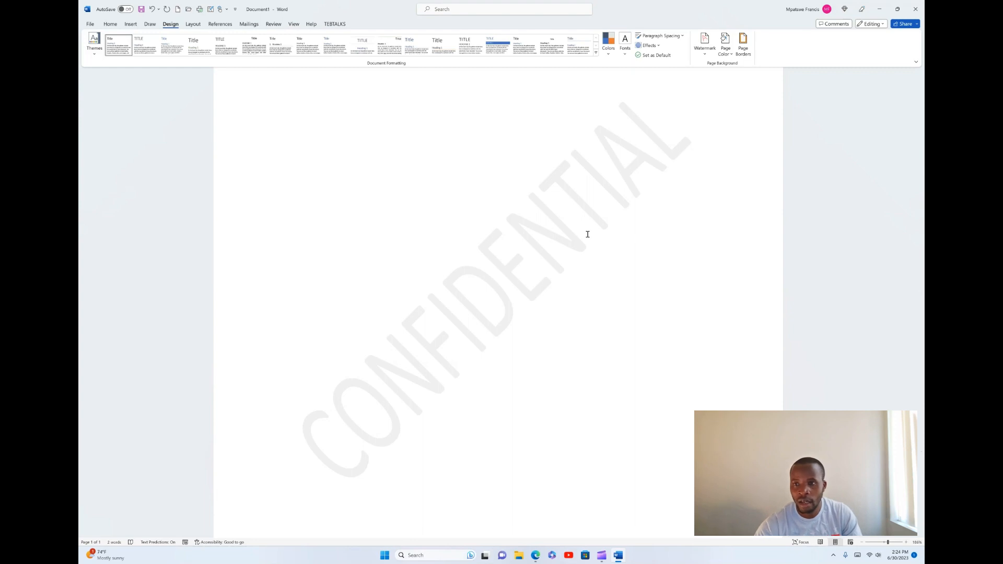
Replace the page watermark with the DO NOT COPY 2 preset and after that with the DRAFT 1 preset.
{"action": "left_click", "coordinate": [704, 50]}
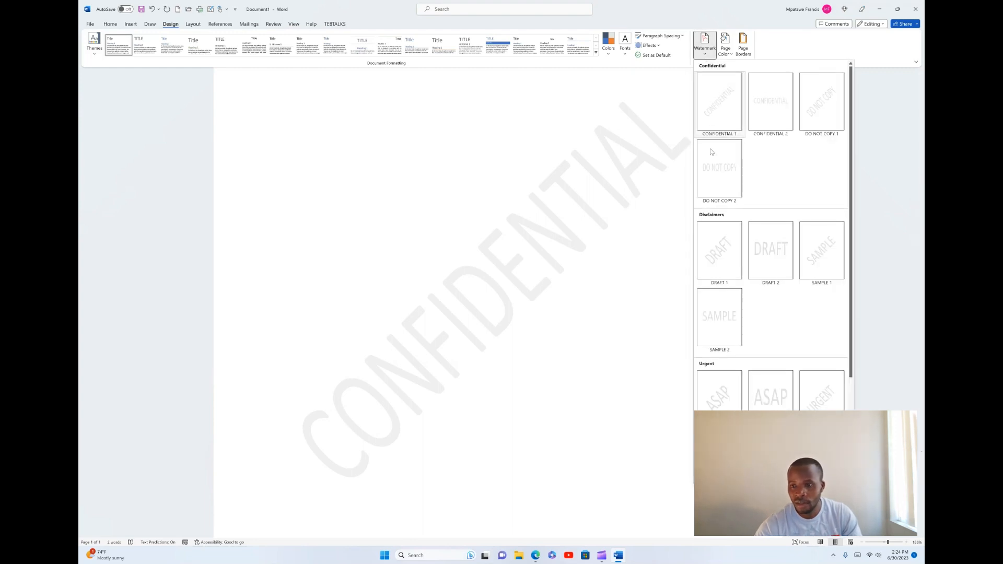
{"action": "left_click", "coordinate": [721, 175]}
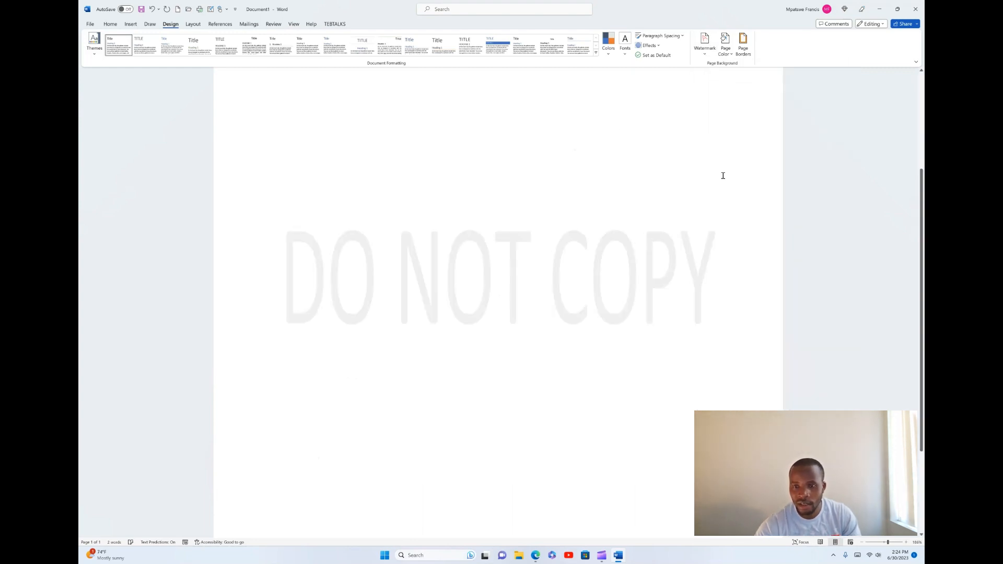
{"action": "left_click", "coordinate": [701, 54]}
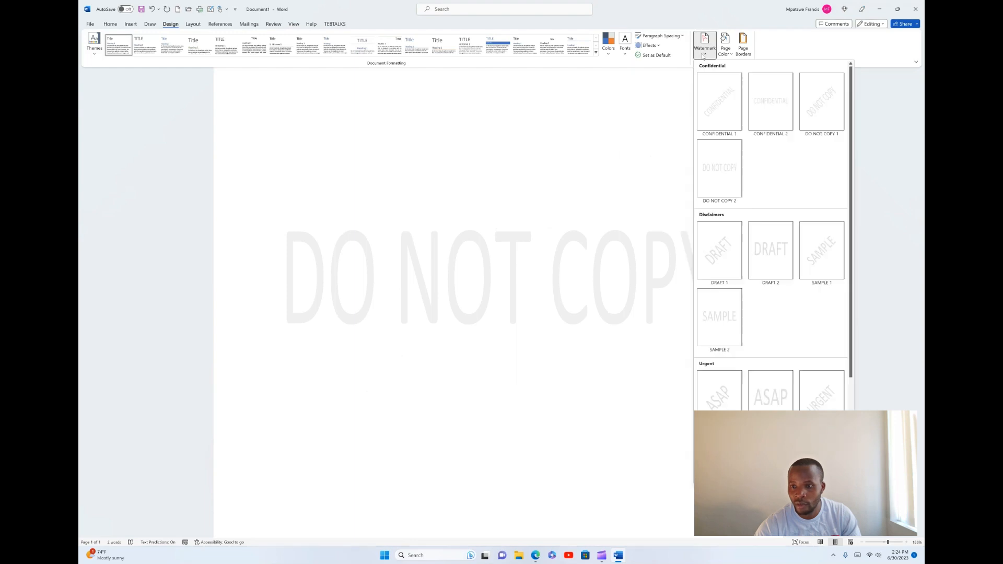
{"action": "left_click", "coordinate": [713, 239]}
Open the custom watermark settings and apply No watermark to remove the DRAFT watermark.
{"action": "left_click", "coordinate": [706, 56]}
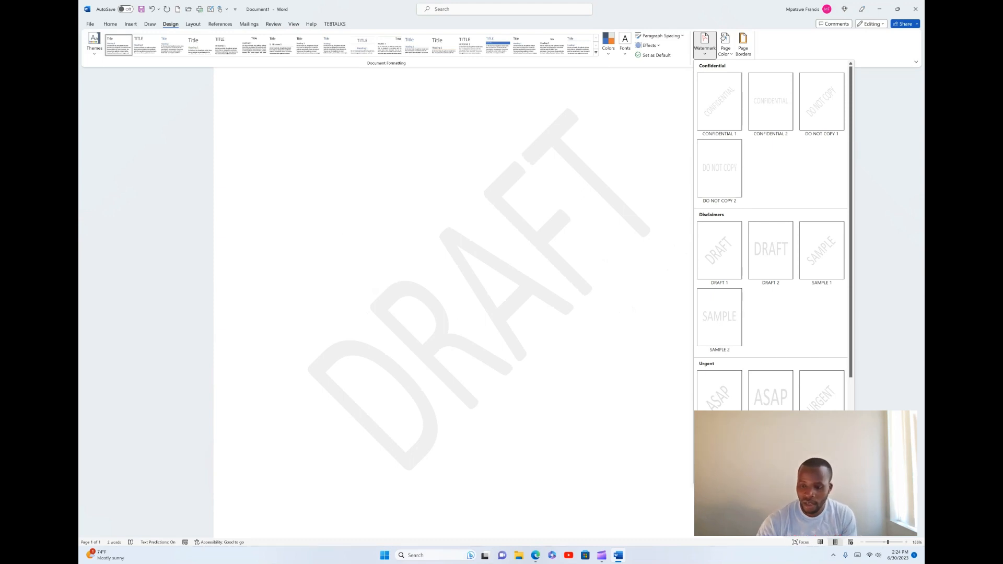
{"action": "left_click", "coordinate": [723, 458]}
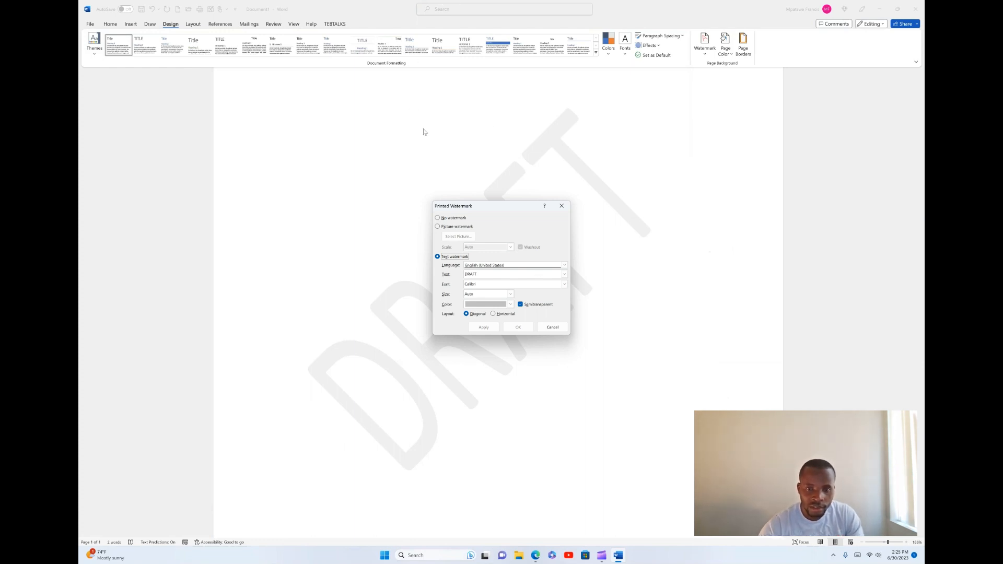
{"action": "left_click", "coordinate": [438, 217]}
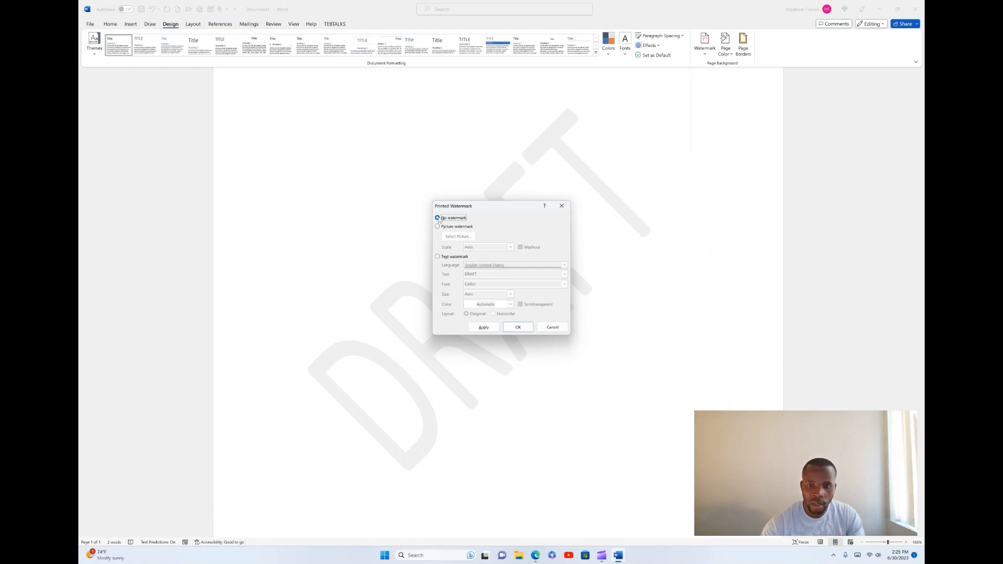
{"action": "left_click", "coordinate": [486, 328]}
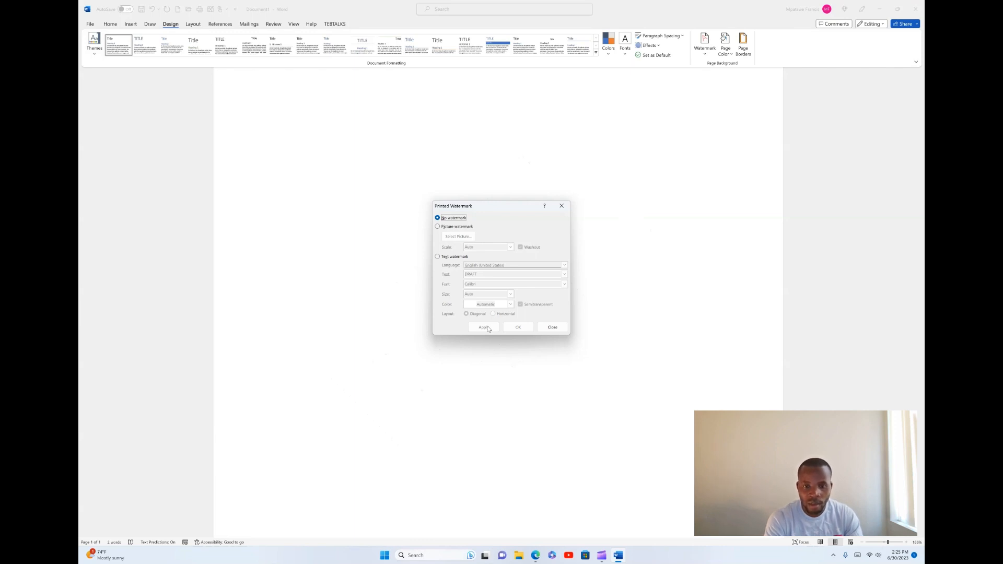
Switch to a text watermark and replace its text with TEBTALKS INC.
{"action": "left_click", "coordinate": [437, 257]}
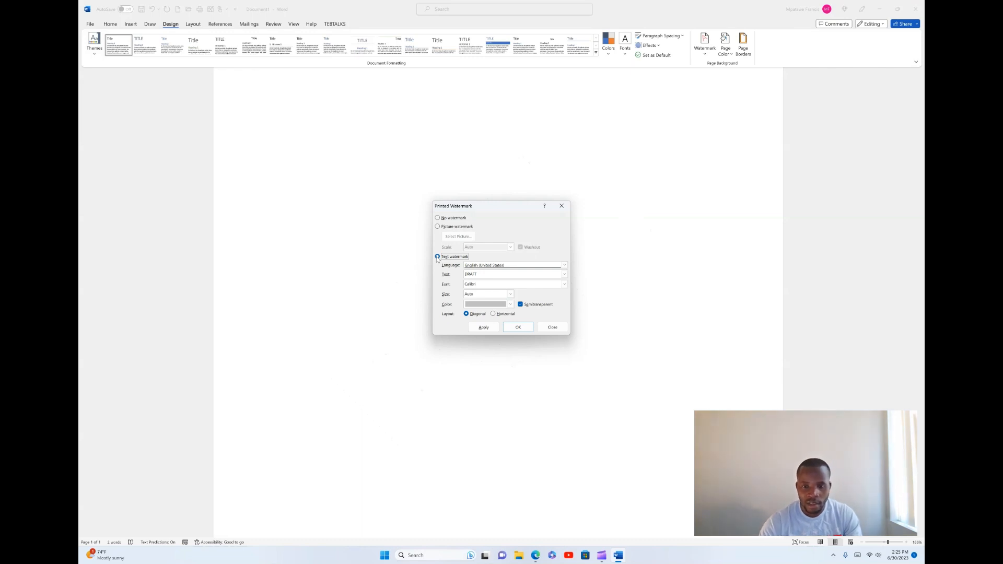
{"action": "left_click", "coordinate": [484, 275]}
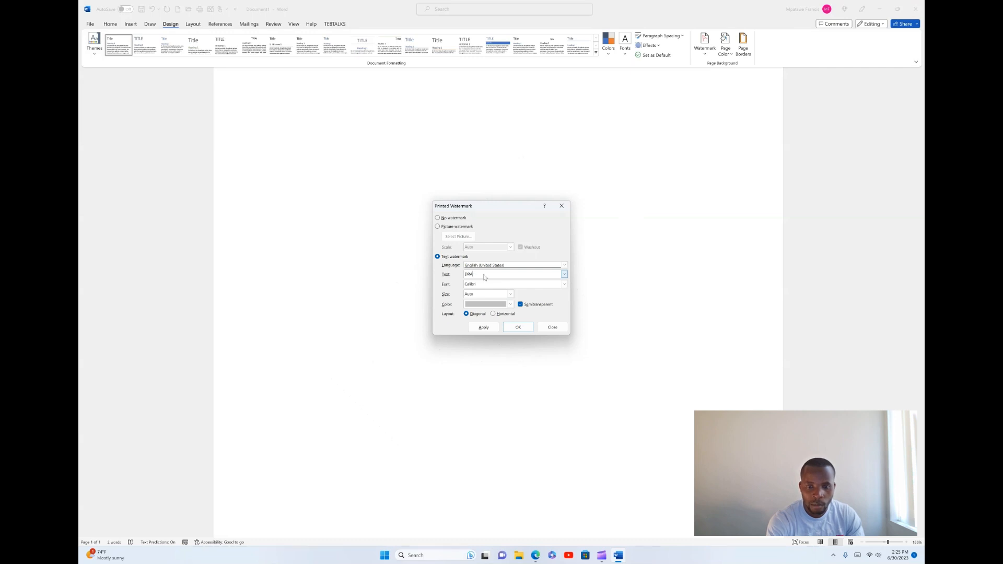
{"action": "key", "text": "BackSpace"}
{"action": "key", "text": "BackSpace"}
{"action": "key", "text": "BackSpace"}
{"action": "key", "text": "BackSpace"}
{"action": "key", "text": "BackSpace"}
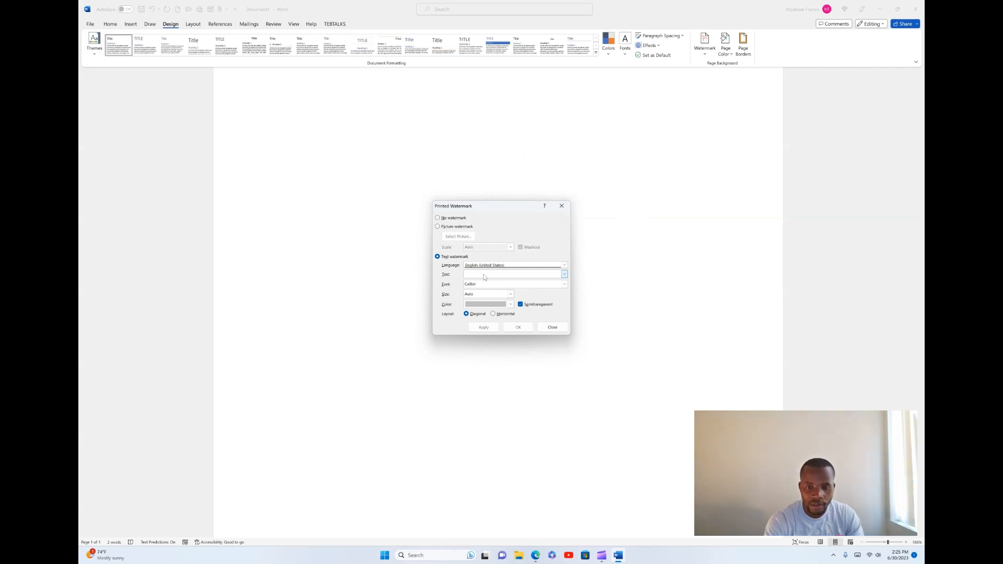
{"action": "type", "text": "TEBTALKS"}
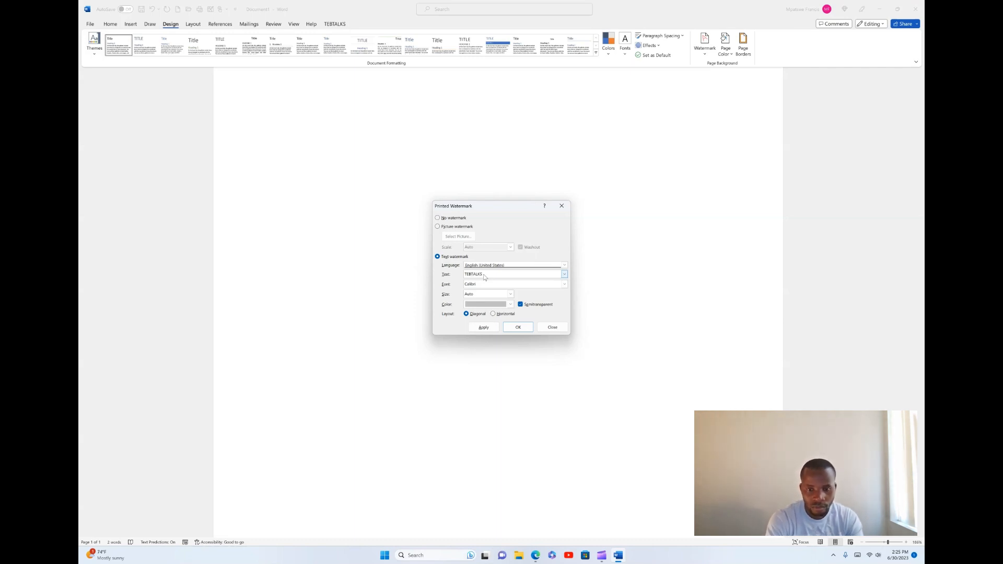
{"action": "type", "text": "IN"}
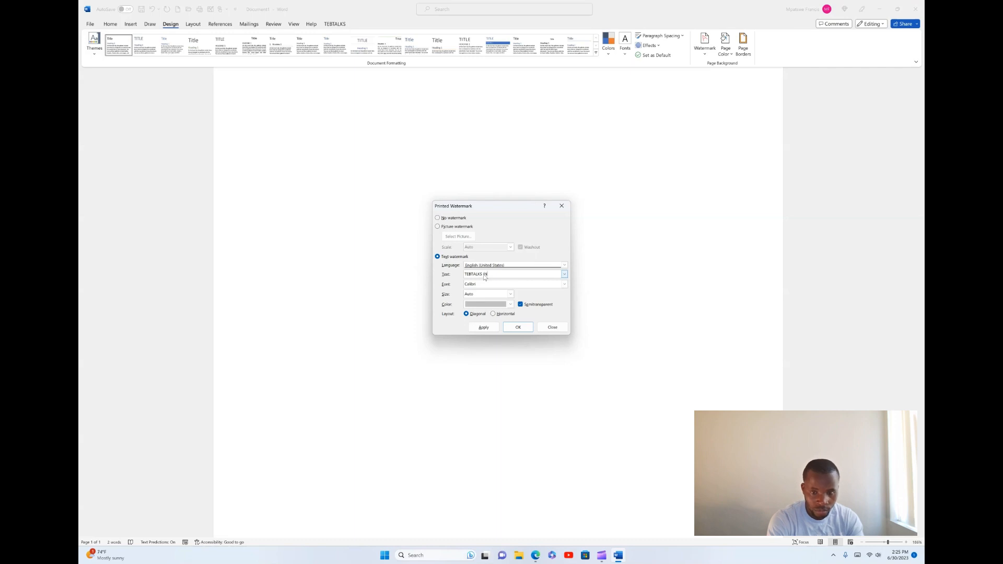
{"action": "type", "text": "C"}
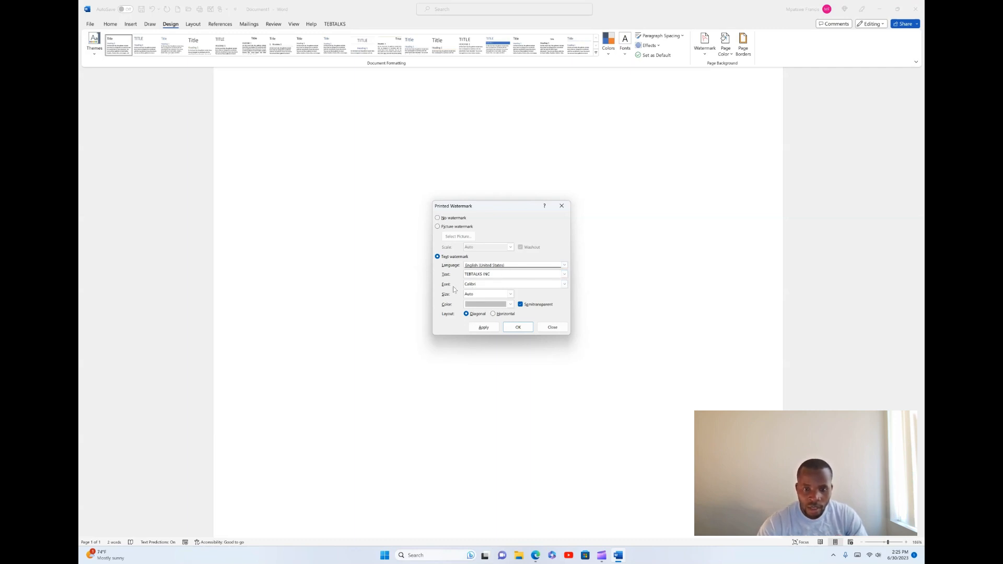
Set the watermark's font to Arial.
{"action": "left_click", "coordinate": [564, 285]}
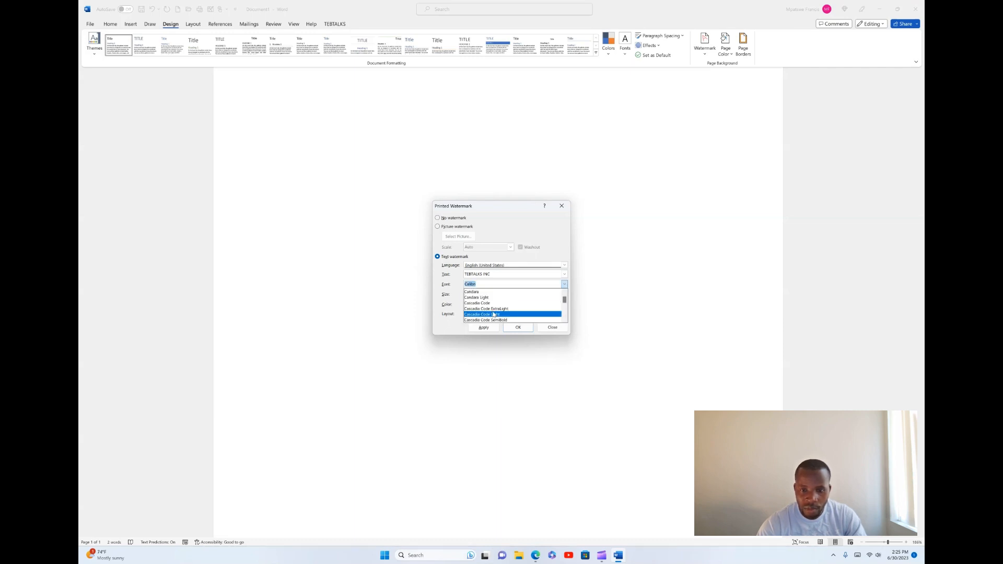
{"action": "scroll", "coordinate": [490, 313], "scroll_direction": "down", "scroll_amount": 5}
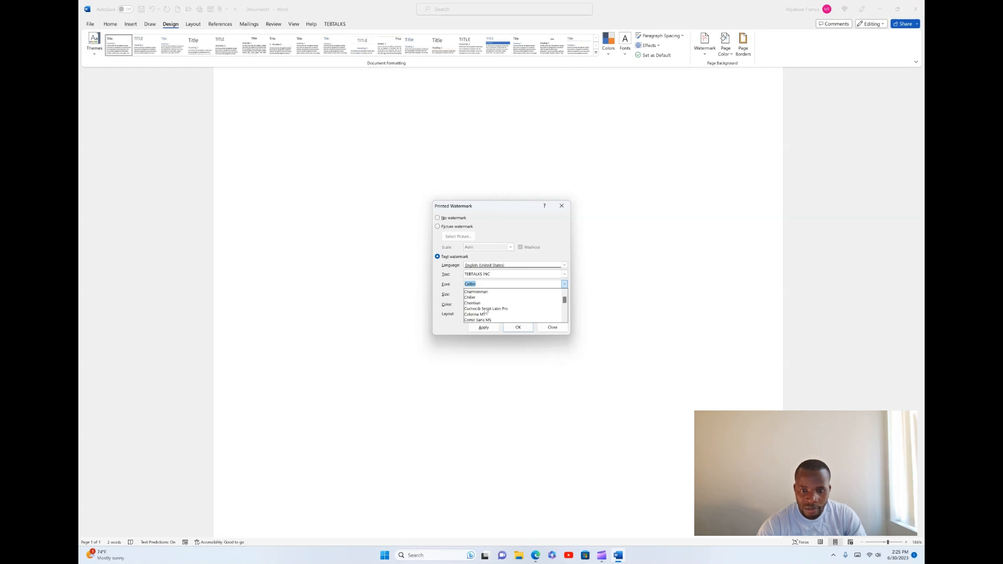
{"action": "scroll", "coordinate": [486, 312], "scroll_direction": "down", "scroll_amount": 4}
{"action": "scroll", "coordinate": [486, 312], "scroll_direction": "up", "scroll_amount": 10}
{"action": "scroll", "coordinate": [485, 309], "scroll_direction": "up", "scroll_amount": 6}
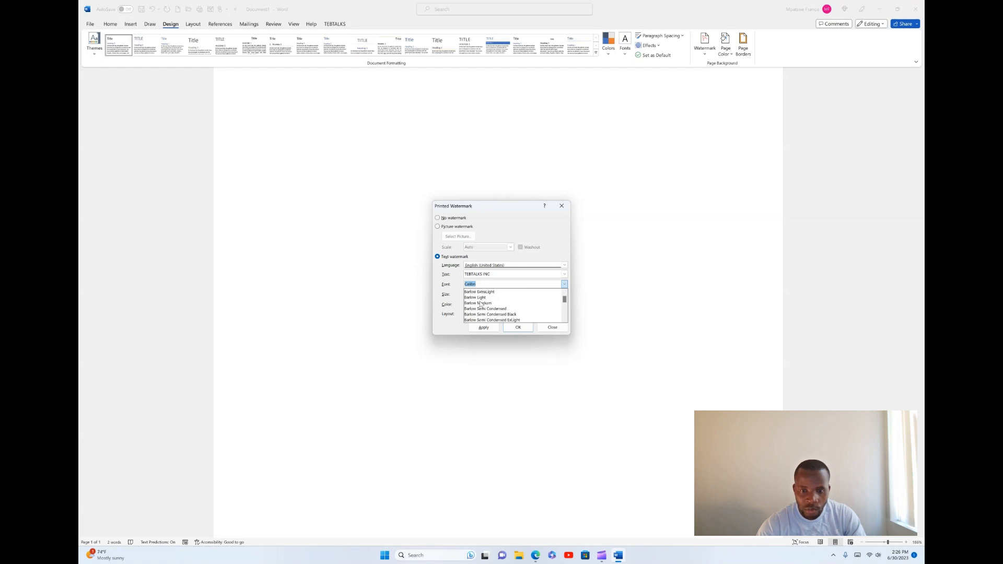
{"action": "scroll", "coordinate": [481, 304], "scroll_direction": "up", "scroll_amount": 6}
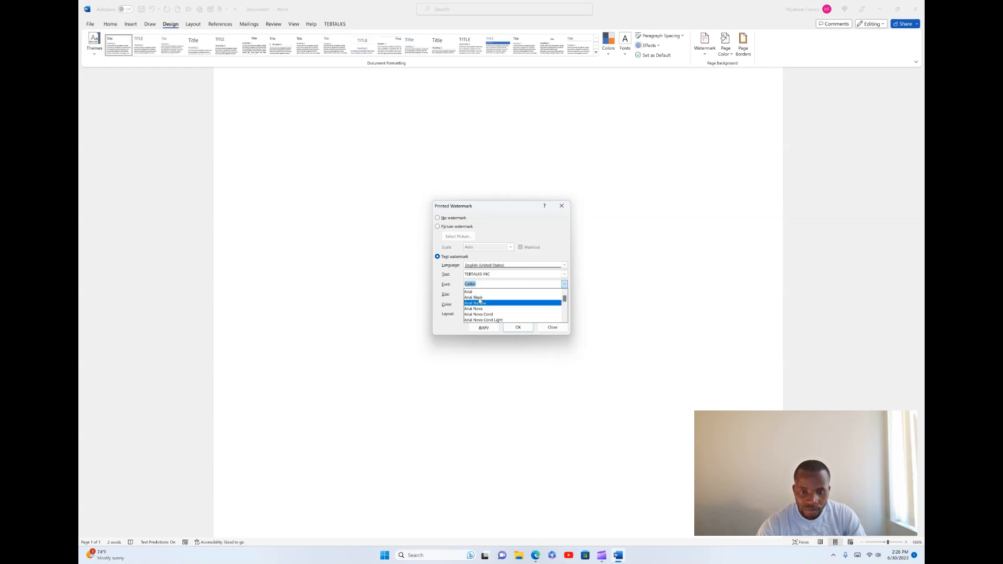
{"action": "left_click", "coordinate": [475, 291]}
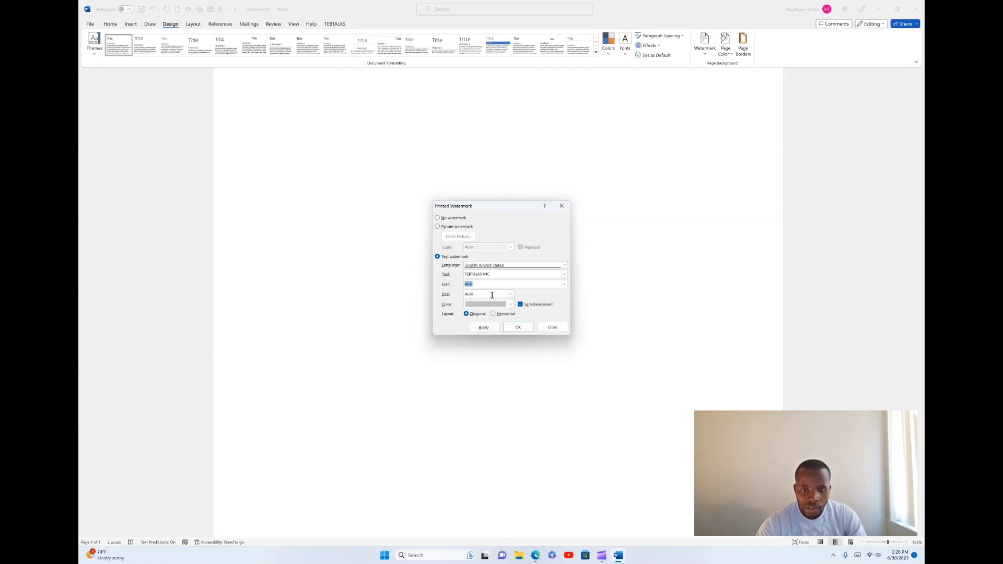
Set the watermark text to size 36 with the golden-orange standard color and apply it to the page.
{"action": "left_click", "coordinate": [511, 294]}
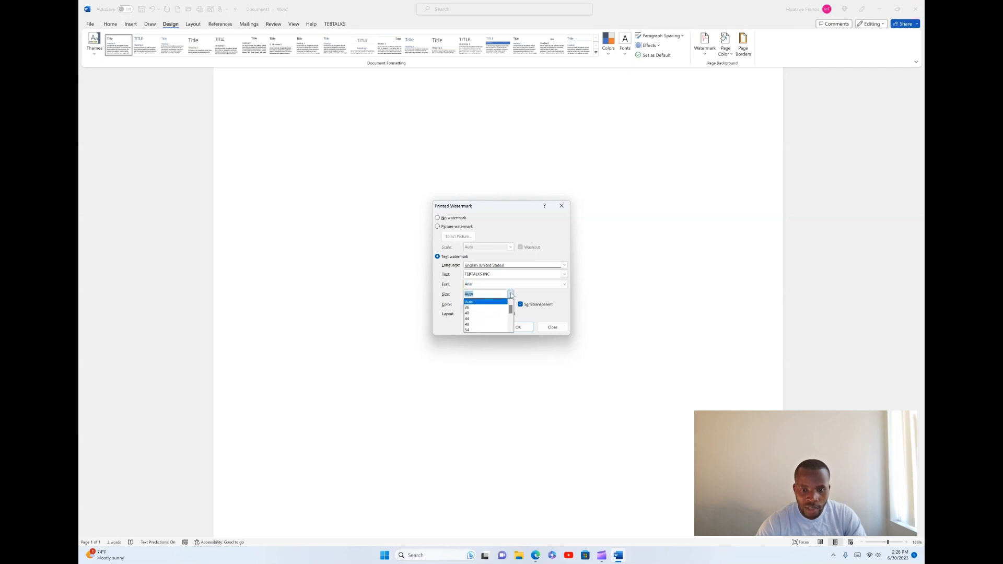
{"action": "left_click", "coordinate": [470, 307]}
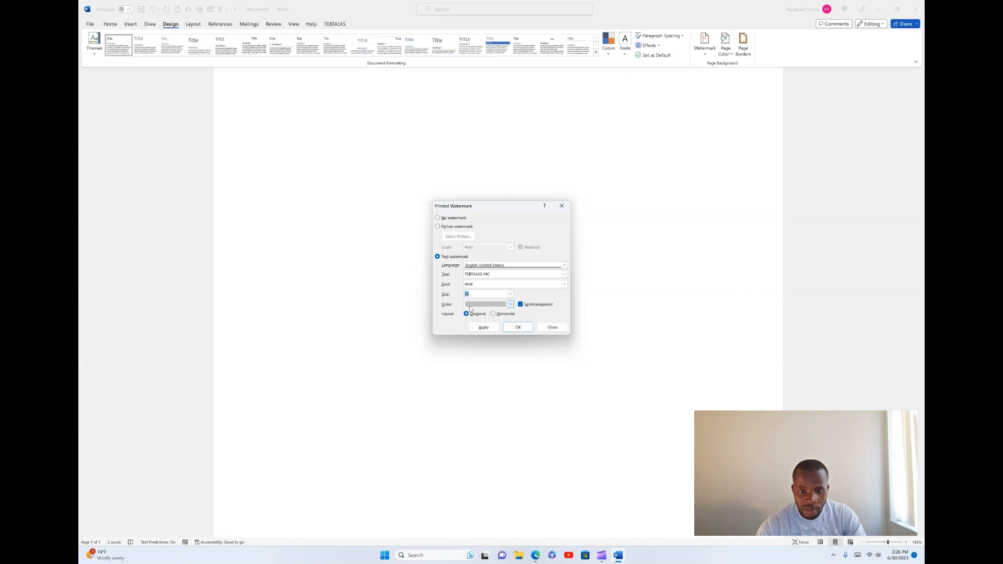
{"action": "left_click", "coordinate": [510, 304]}
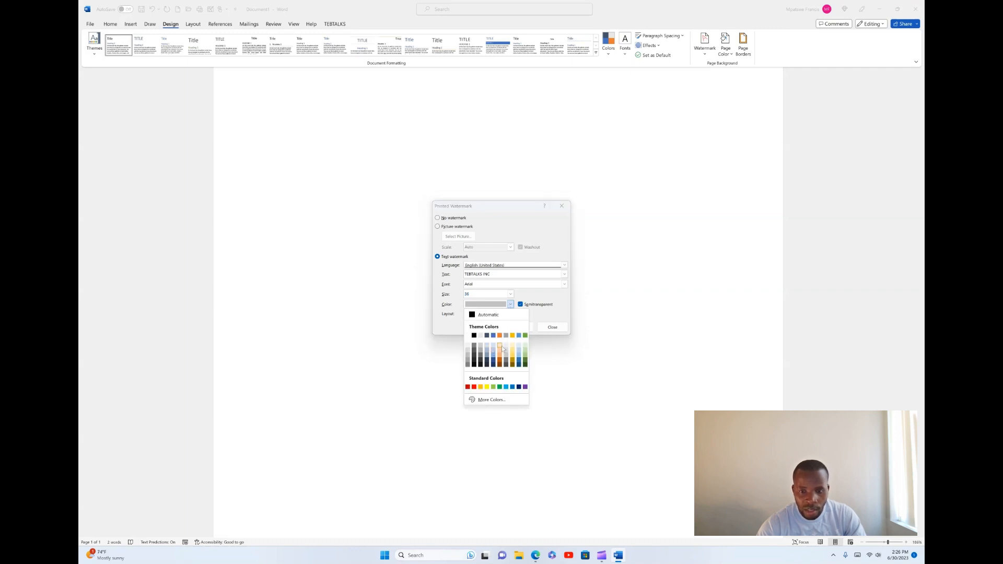
{"action": "left_click", "coordinate": [480, 387]}
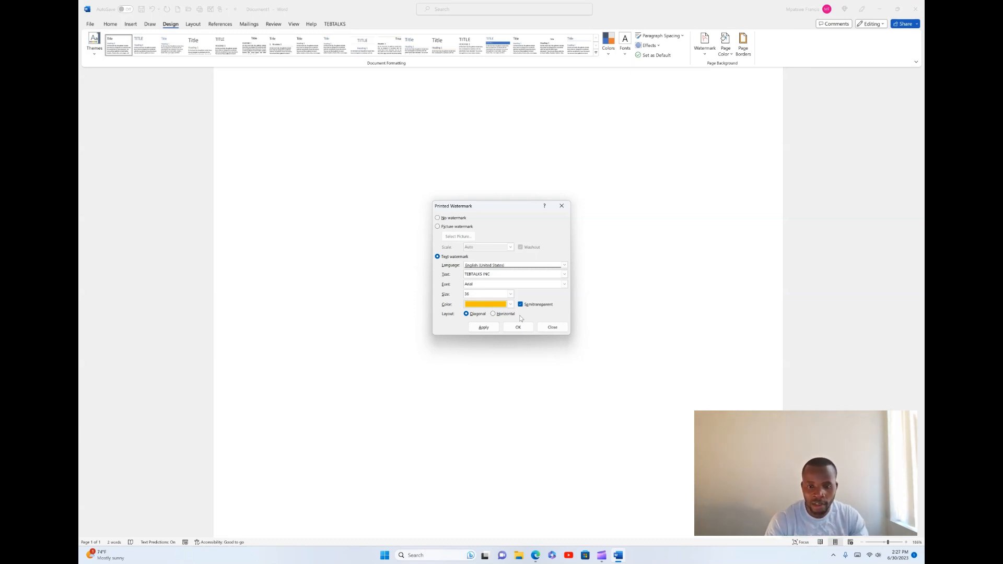
{"action": "left_click", "coordinate": [484, 328]}
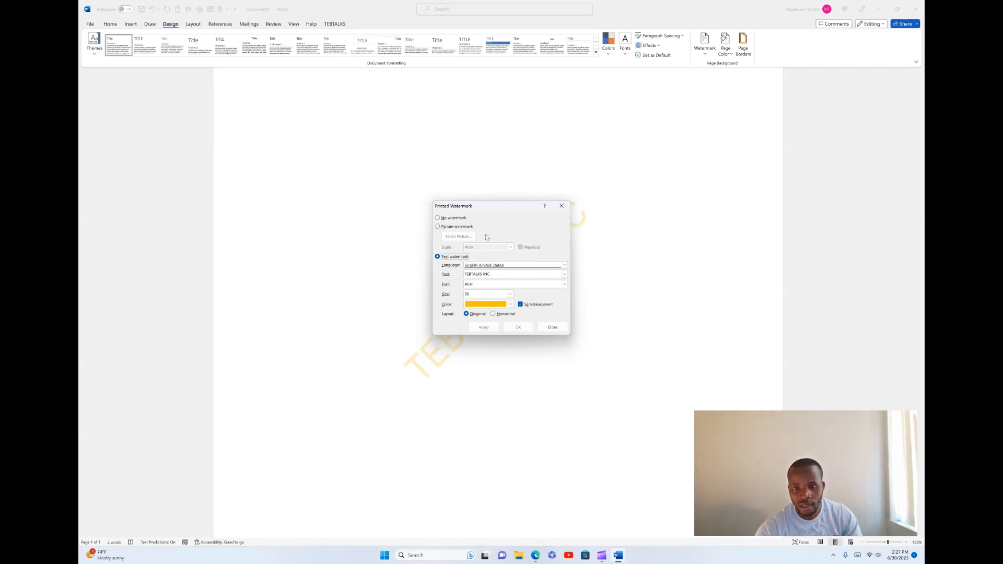
Set the text watermark's size to 48 and apply it to the page.
{"action": "left_click_drag", "start_coordinate": [490, 209], "coordinate": [620, 319]}
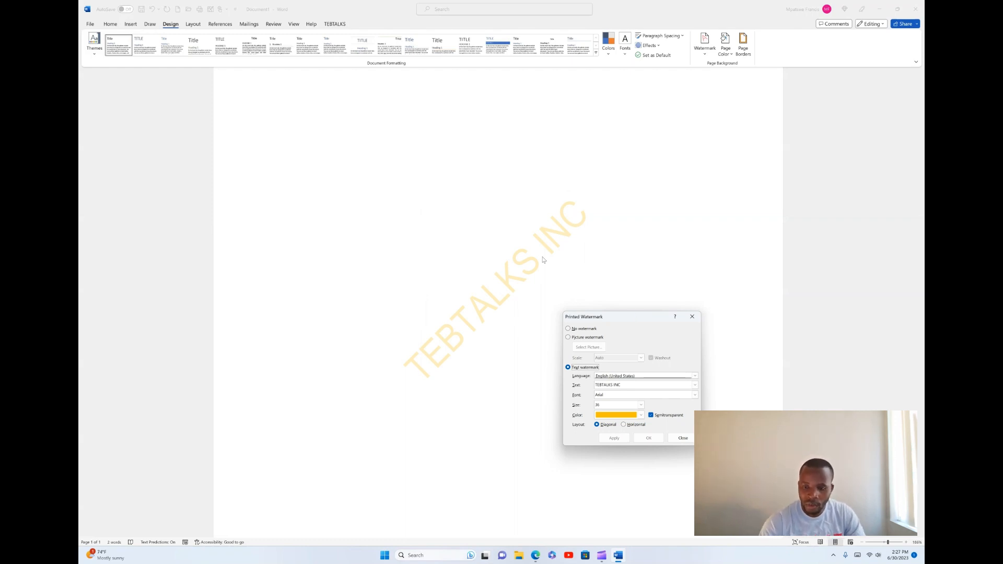
{"action": "left_click", "coordinate": [623, 405]}
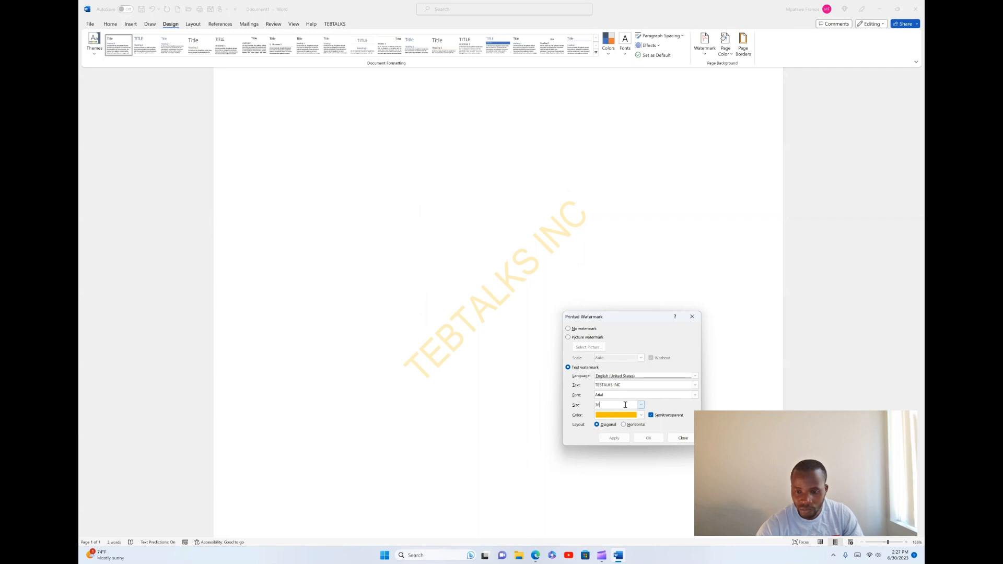
{"action": "left_click", "coordinate": [641, 405]}
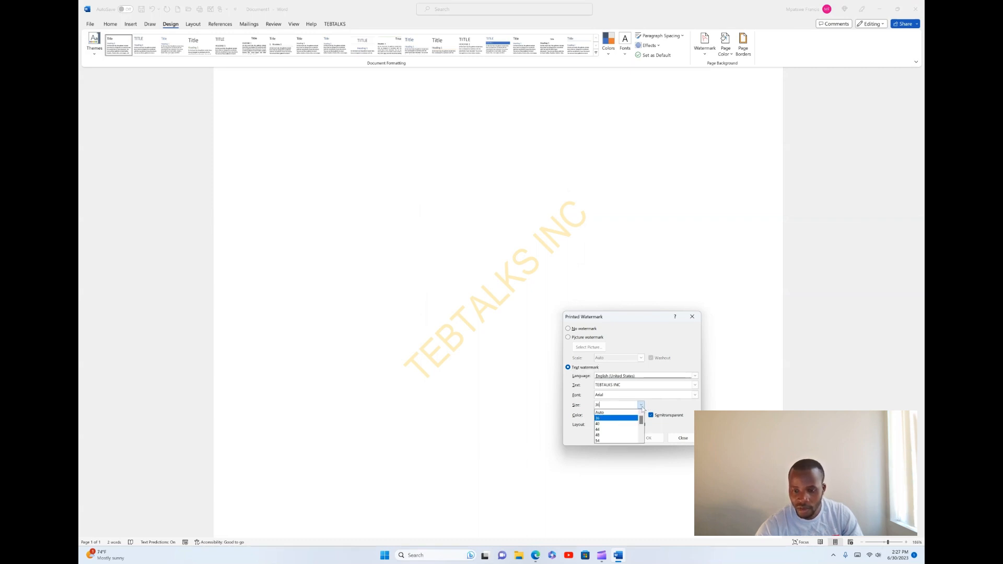
{"action": "left_click", "coordinate": [602, 436]}
{"action": "left_click", "coordinate": [611, 438]}
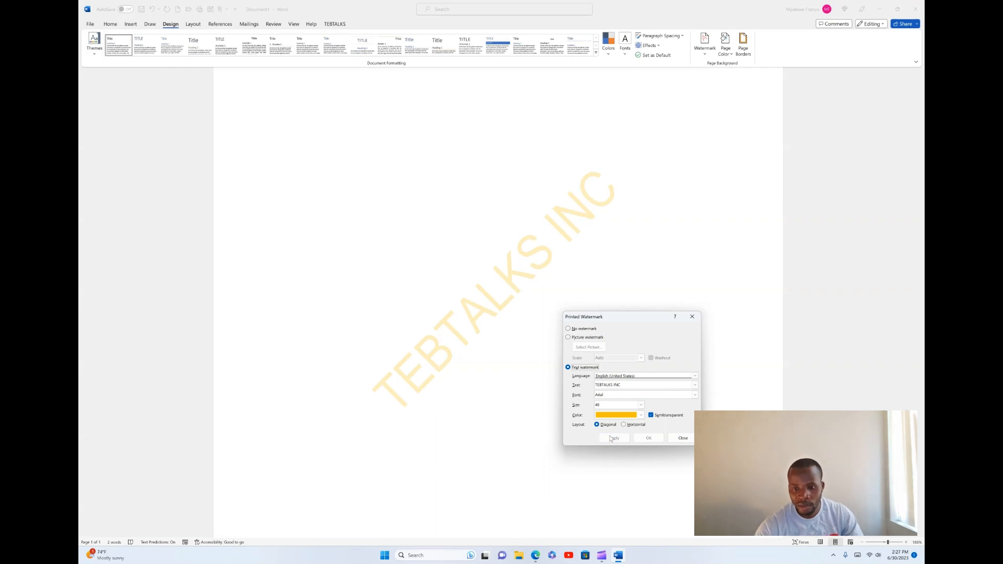
Change the text watermark's color to the standard dark red, apply it and close the watermark settings.
{"action": "left_click", "coordinate": [641, 415]}
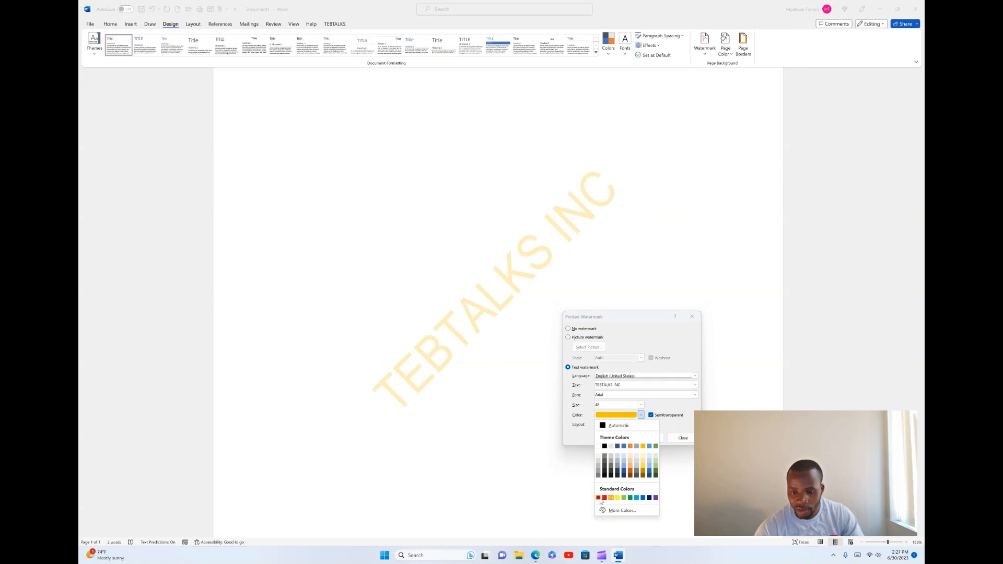
{"action": "left_click", "coordinate": [598, 498]}
{"action": "left_click", "coordinate": [620, 440]}
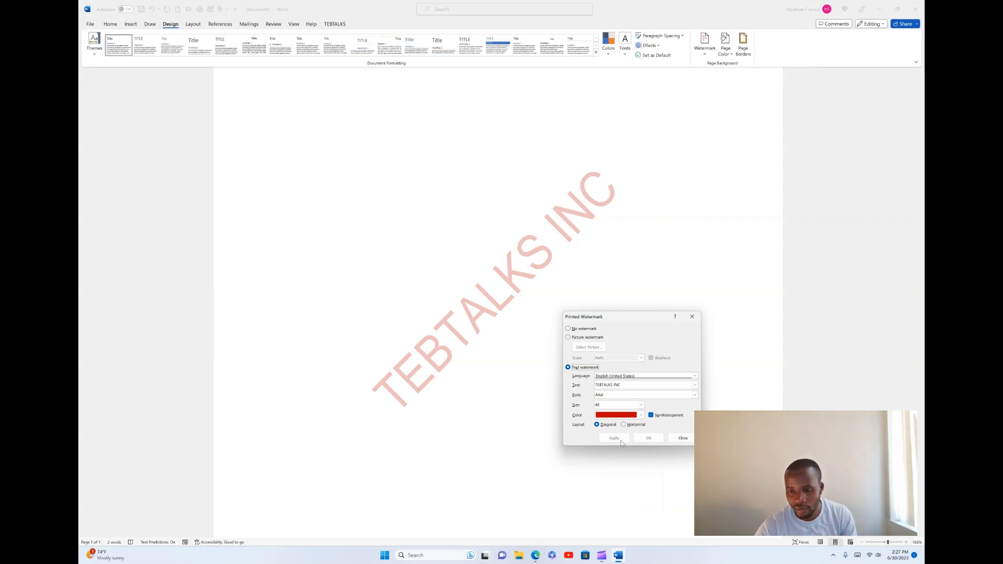
{"action": "left_click", "coordinate": [682, 438]}
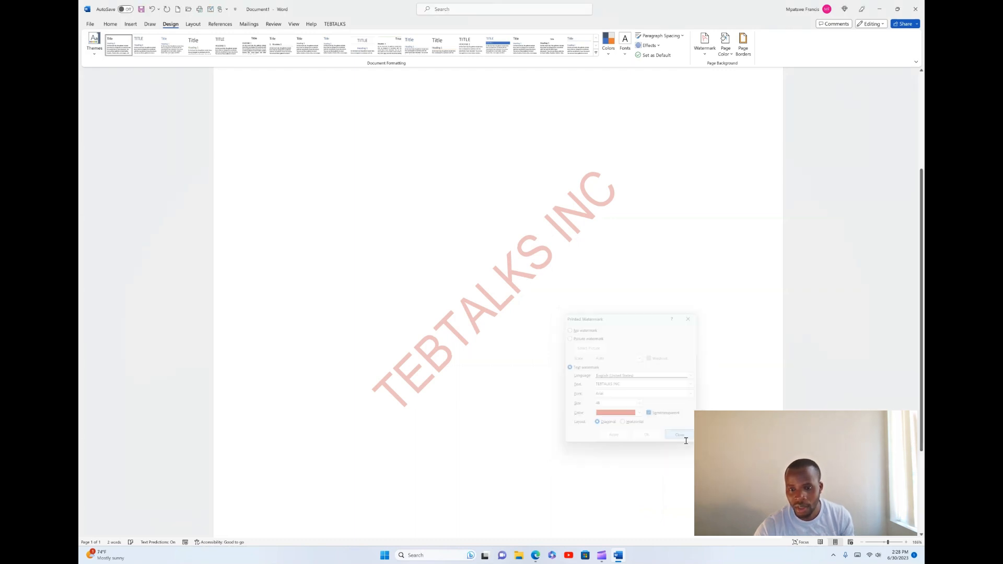
Insert a page break to add a second page and check the TEBTALKS INC watermark on both pages.
{"action": "scroll", "coordinate": [428, 318], "scroll_direction": "up", "scroll_amount": 3}
{"action": "scroll", "coordinate": [429, 319], "scroll_direction": "down", "scroll_amount": 5}
{"action": "scroll", "coordinate": [429, 318], "scroll_direction": "up", "scroll_amount": 5}
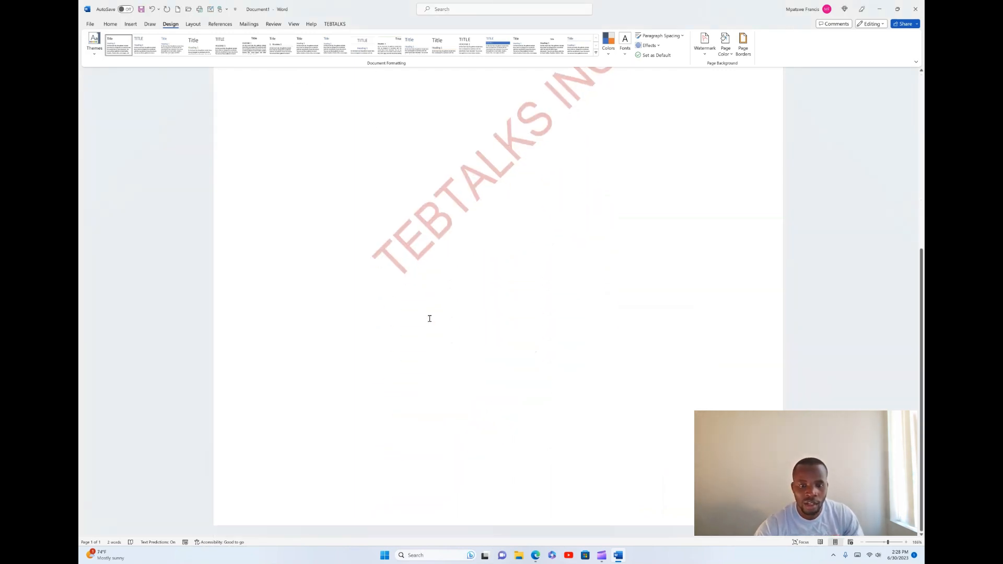
{"action": "left_click", "coordinate": [477, 202]}
{"action": "scroll", "coordinate": [493, 250], "scroll_direction": "down", "scroll_amount": 5}
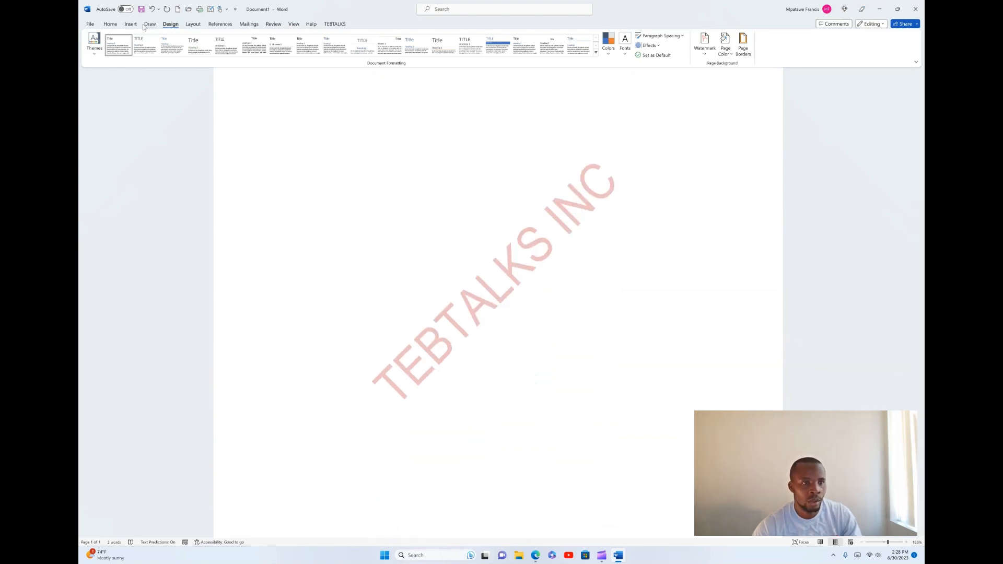
{"action": "left_click", "coordinate": [199, 26]}
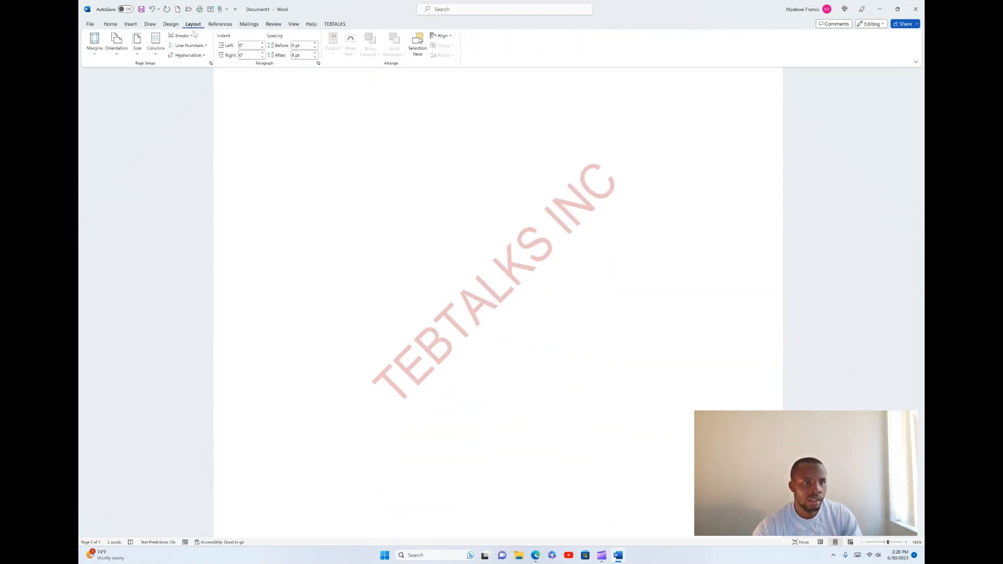
{"action": "left_click", "coordinate": [179, 36]}
{"action": "left_click", "coordinate": [204, 65]}
{"action": "scroll", "coordinate": [468, 246], "scroll_direction": "down", "scroll_amount": 15}
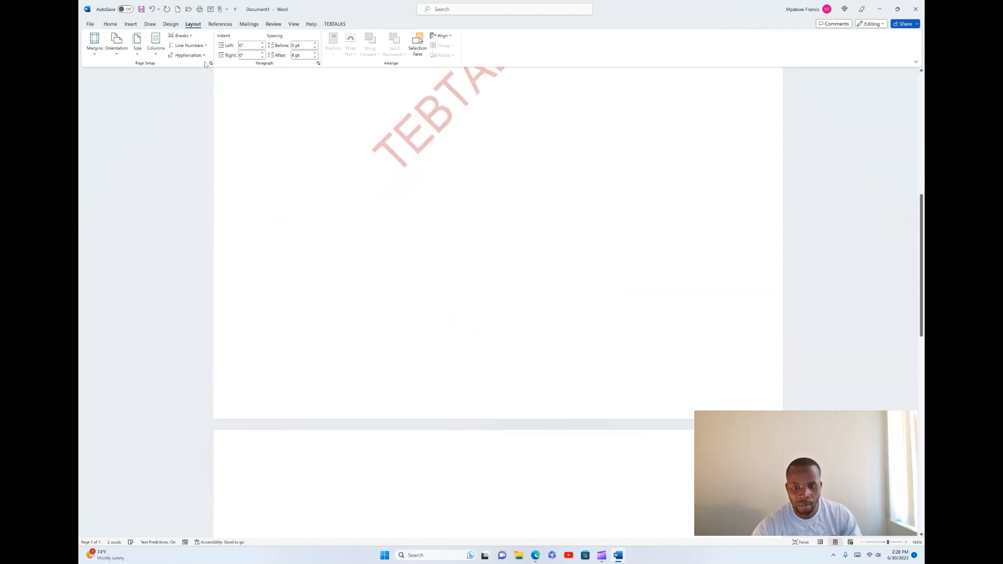
{"action": "scroll", "coordinate": [469, 245], "scroll_direction": "up", "scroll_amount": 15}
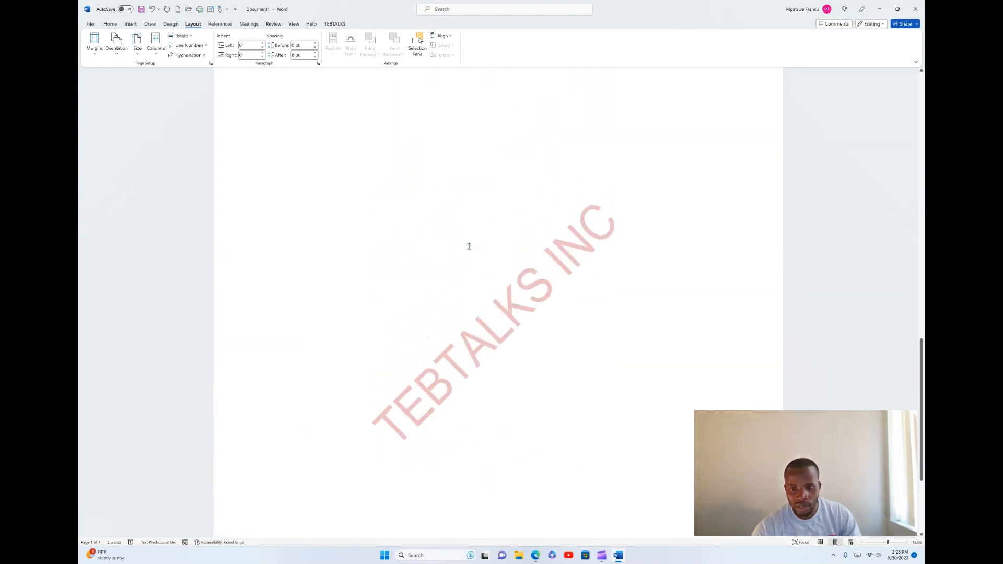
{"action": "scroll", "coordinate": [468, 246], "scroll_direction": "up", "scroll_amount": 5}
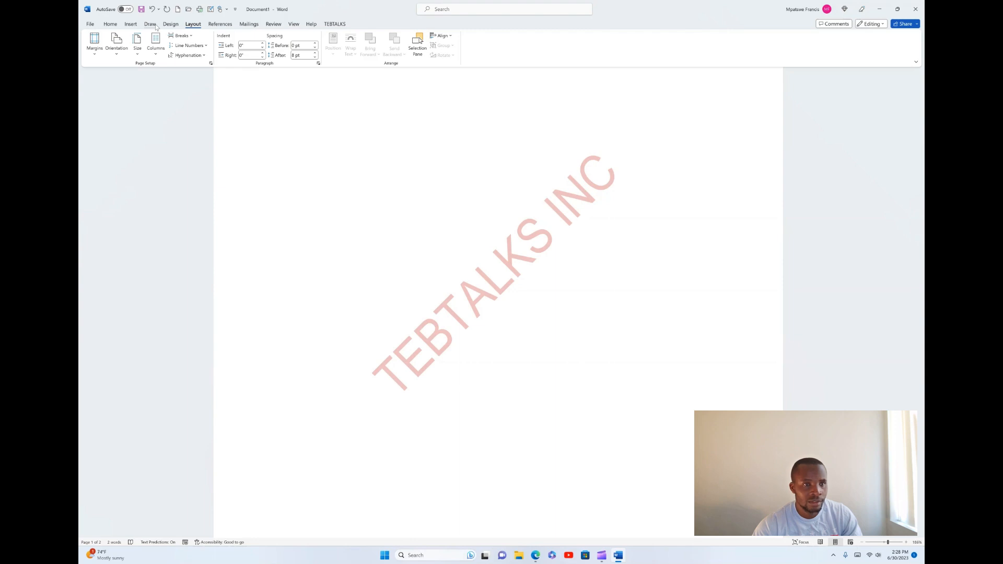
Reopen the custom watermark settings, switch to a picture watermark and browse for the picture from a file.
{"action": "left_click", "coordinate": [172, 24]}
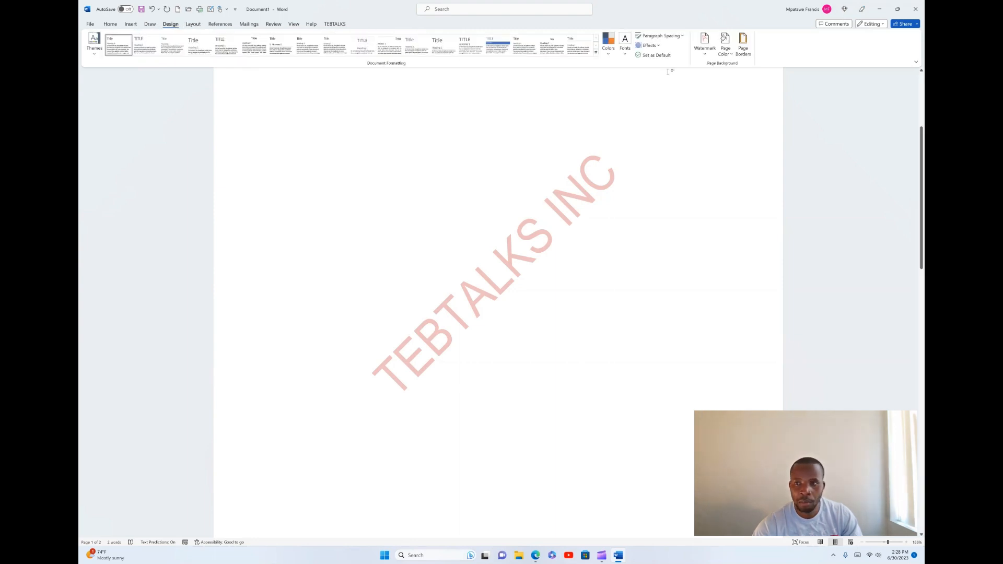
{"action": "left_click", "coordinate": [709, 54]}
{"action": "key", "text": "Escape"}
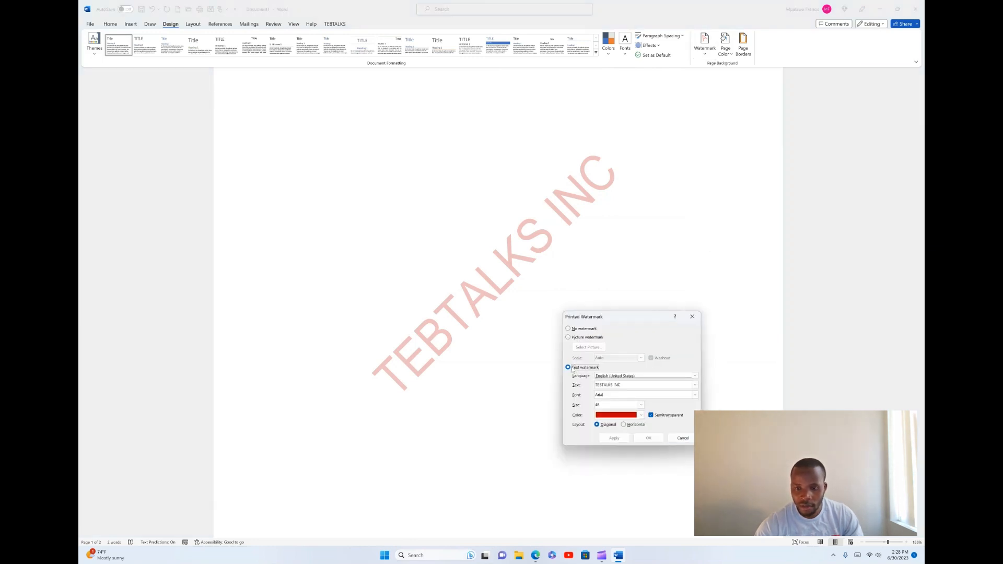
{"action": "left_click", "coordinate": [568, 338]}
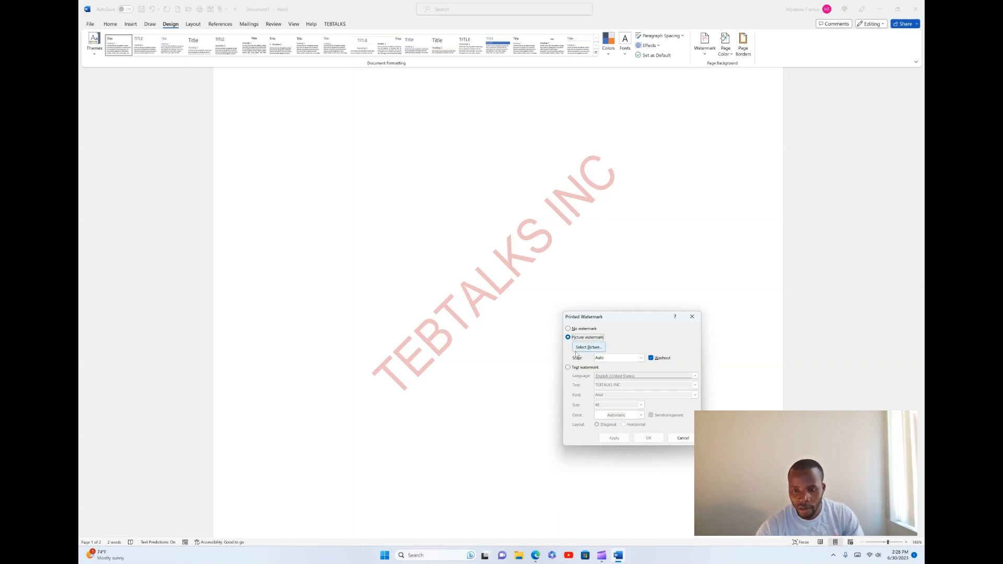
{"action": "left_click", "coordinate": [585, 347]}
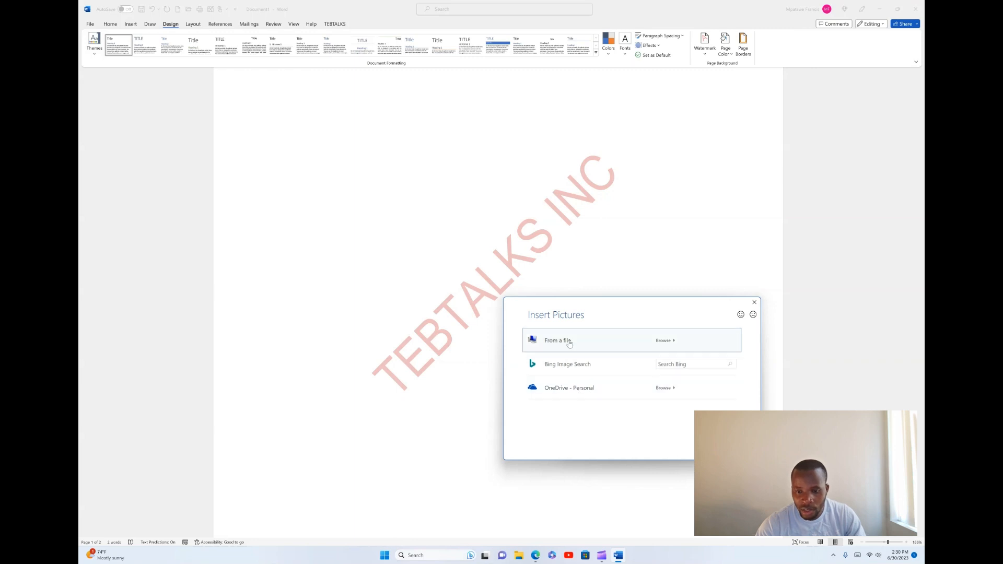
{"action": "left_click", "coordinate": [567, 344]}
{"action": "left_click", "coordinate": [569, 346]}
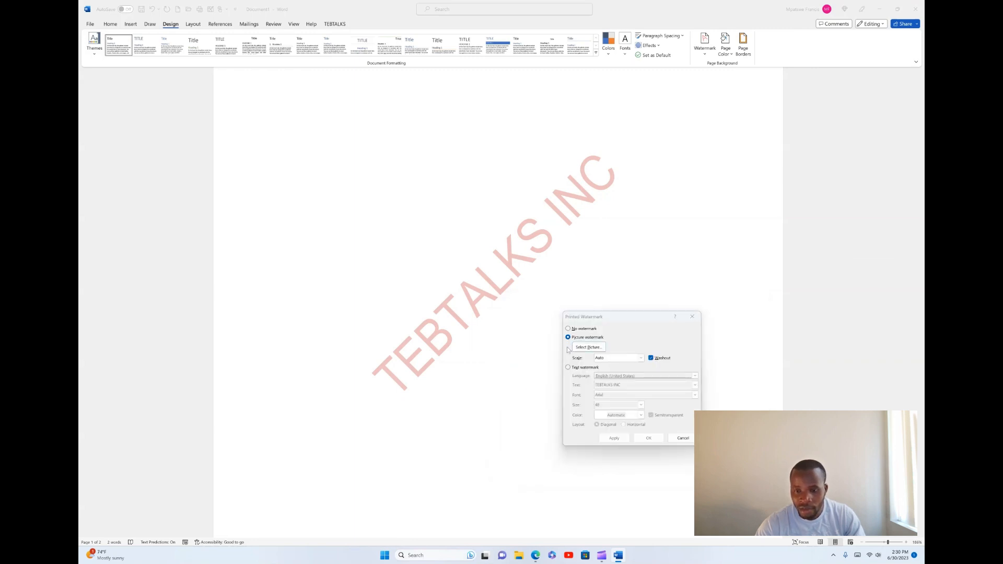
Apply the logo image from the Pictures folder as the watermark with automatic scale and washout, and check both pages.
{"action": "left_click_drag", "start_coordinate": [679, 272], "coordinate": [397, 129]}
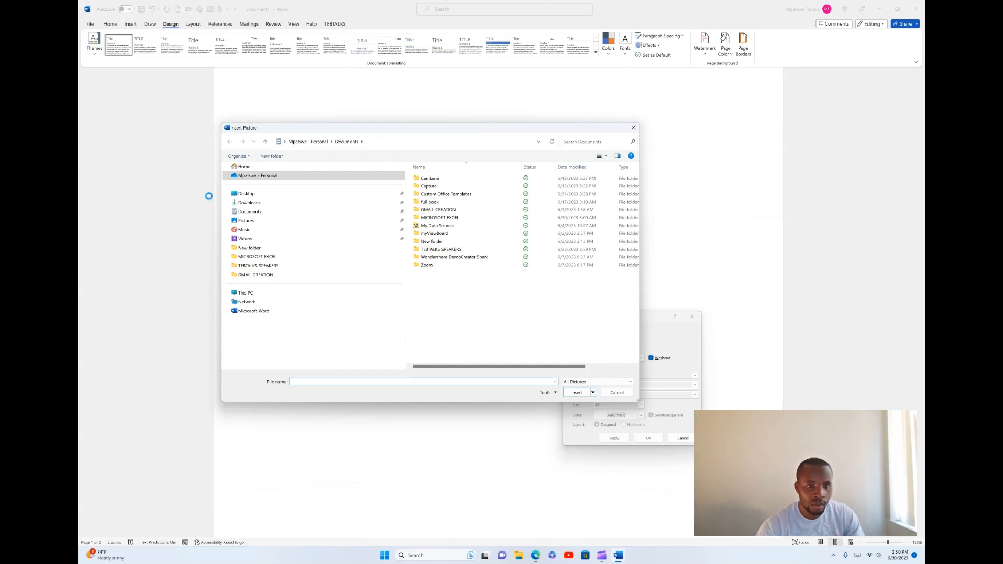
{"action": "left_click", "coordinate": [246, 221]}
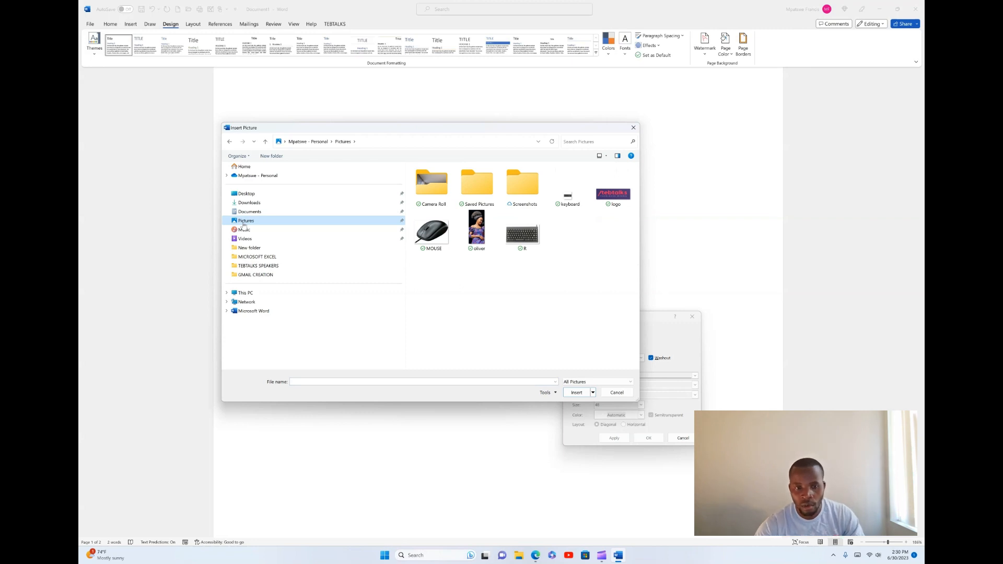
{"action": "left_click", "coordinate": [619, 199]}
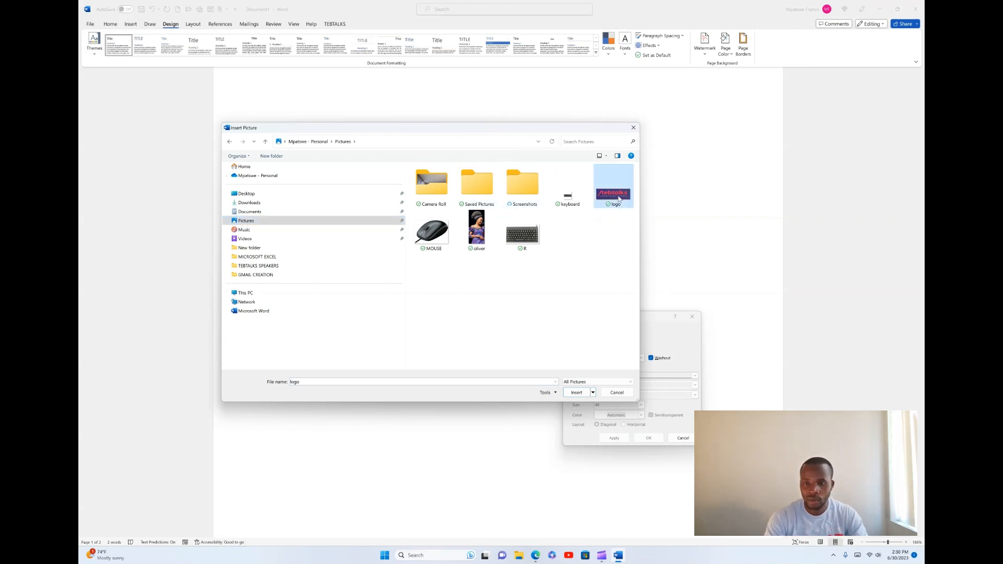
{"action": "left_click", "coordinate": [576, 393]}
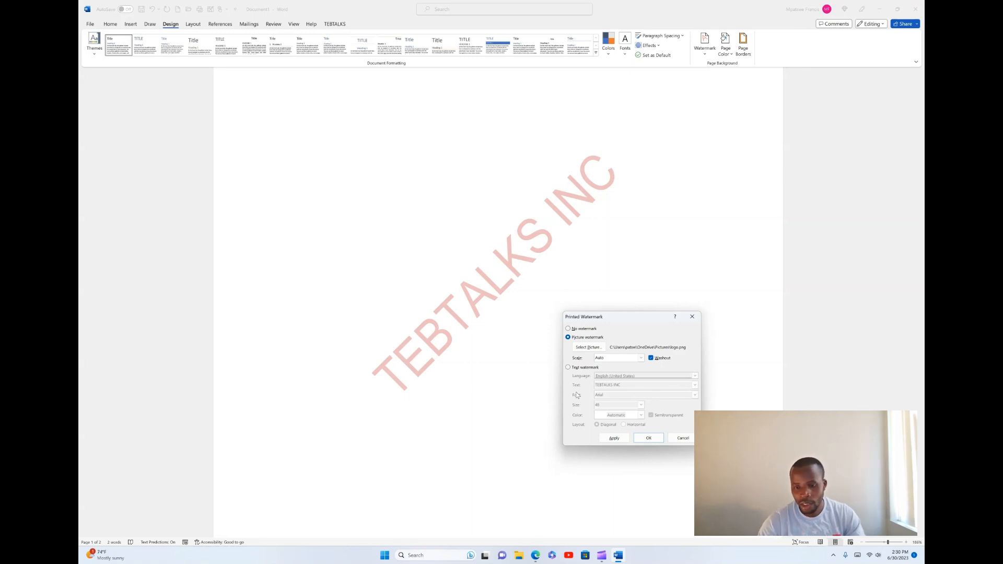
{"action": "left_click", "coordinate": [611, 440]}
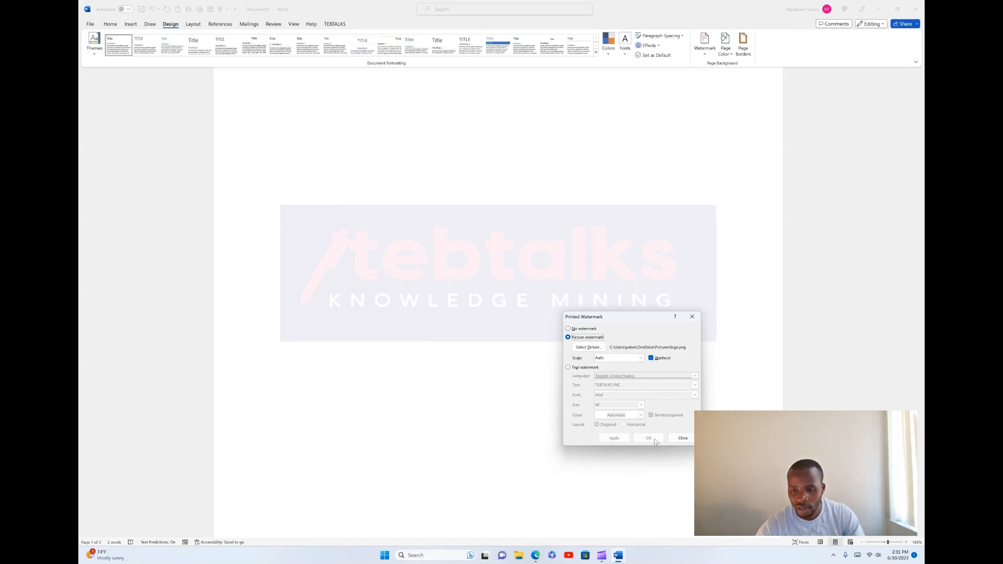
{"action": "left_click", "coordinate": [674, 440]}
{"action": "scroll", "coordinate": [558, 424], "scroll_direction": "down", "scroll_amount": 15}
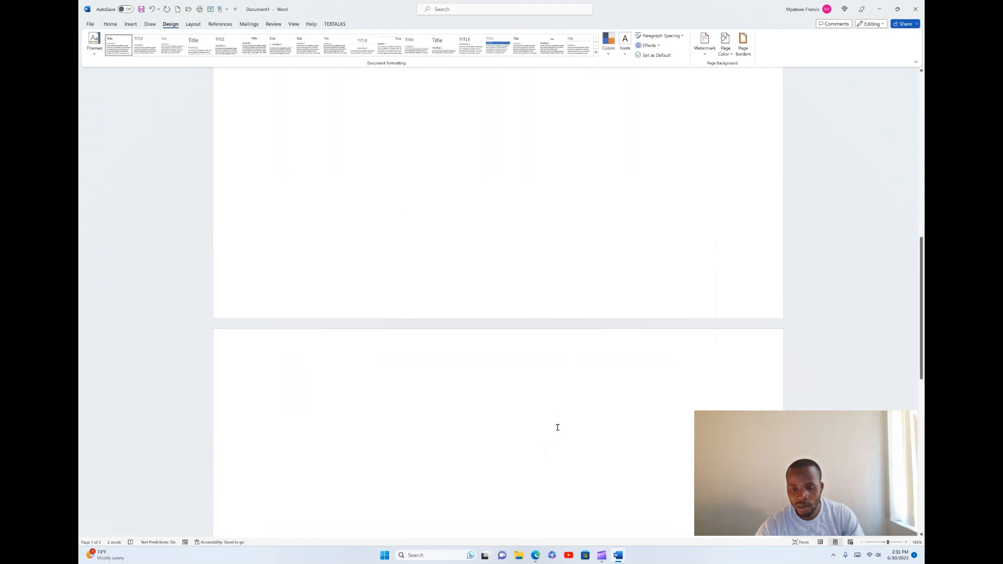
{"action": "scroll", "coordinate": [558, 428], "scroll_direction": "up", "scroll_amount": 10}
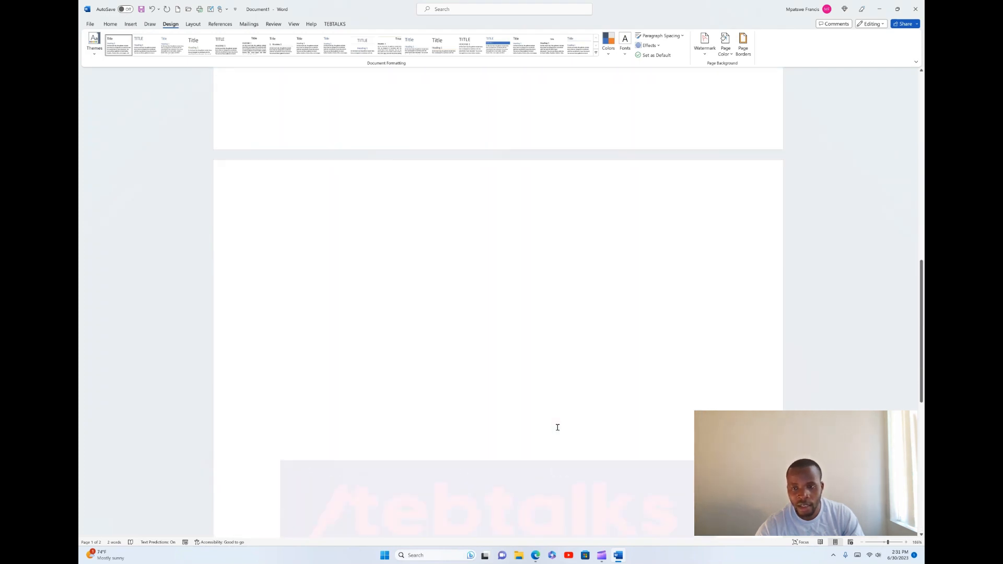
{"action": "scroll", "coordinate": [557, 427], "scroll_direction": "up", "scroll_amount": 5}
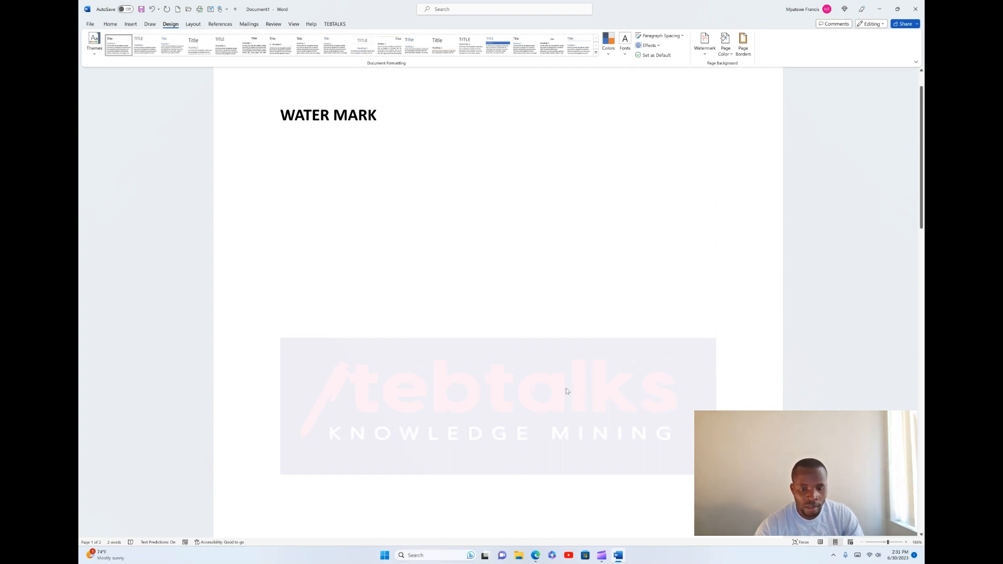
Reopen the custom watermark settings and start choosing a different watermark picture through Bing Image Search.
{"action": "left_click", "coordinate": [704, 55]}
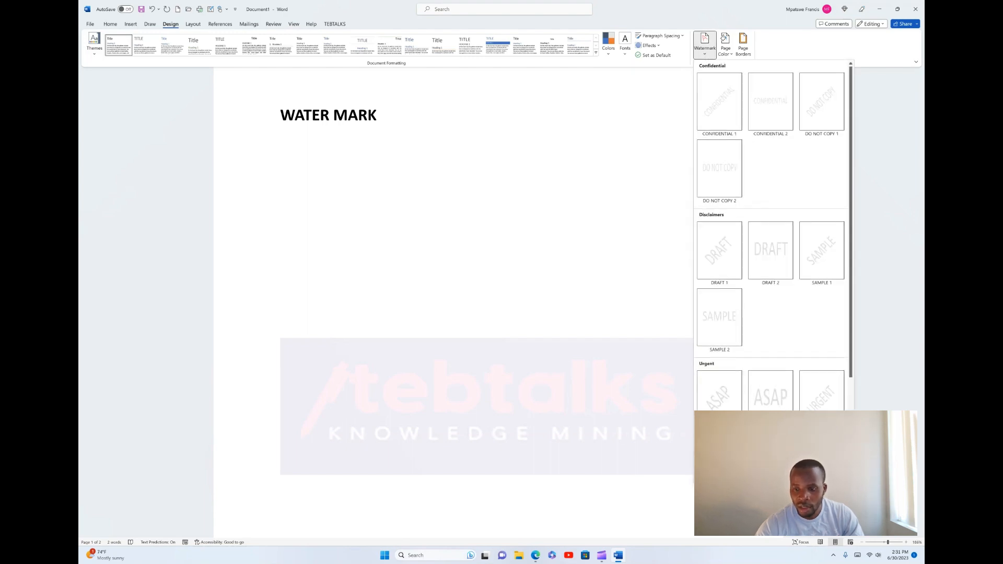
{"action": "left_click", "coordinate": [723, 454]}
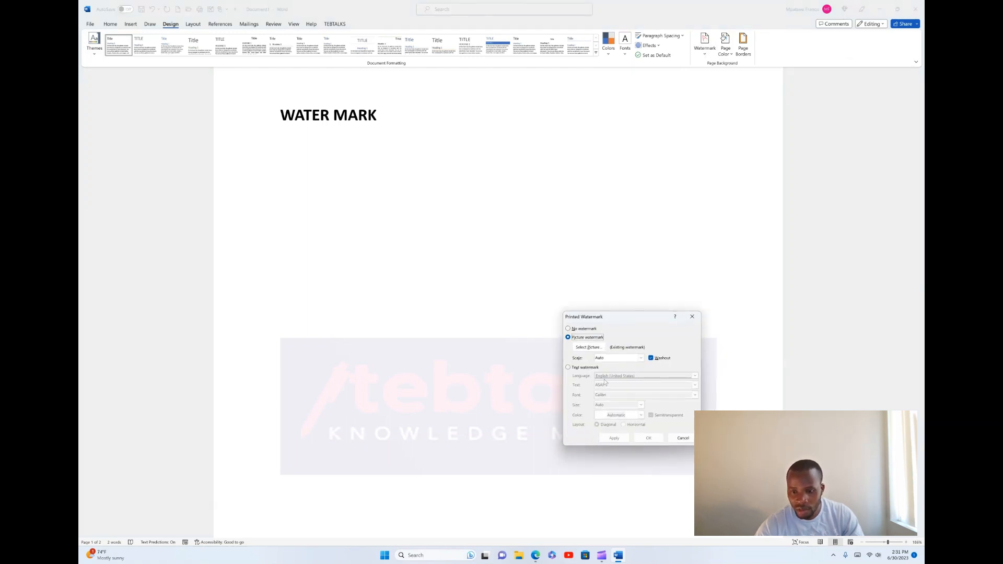
{"action": "left_click", "coordinate": [597, 348]}
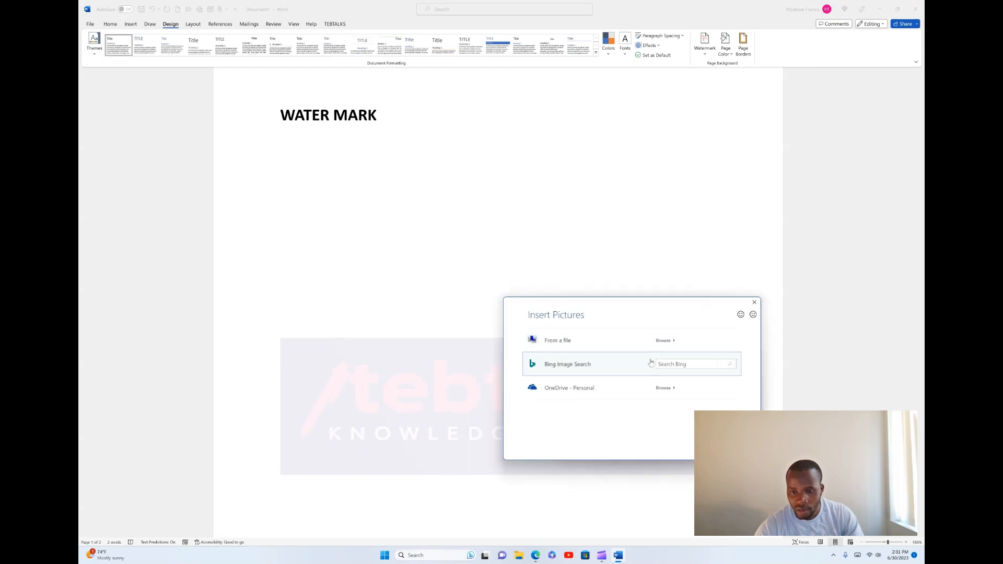
{"action": "left_click", "coordinate": [680, 362]}
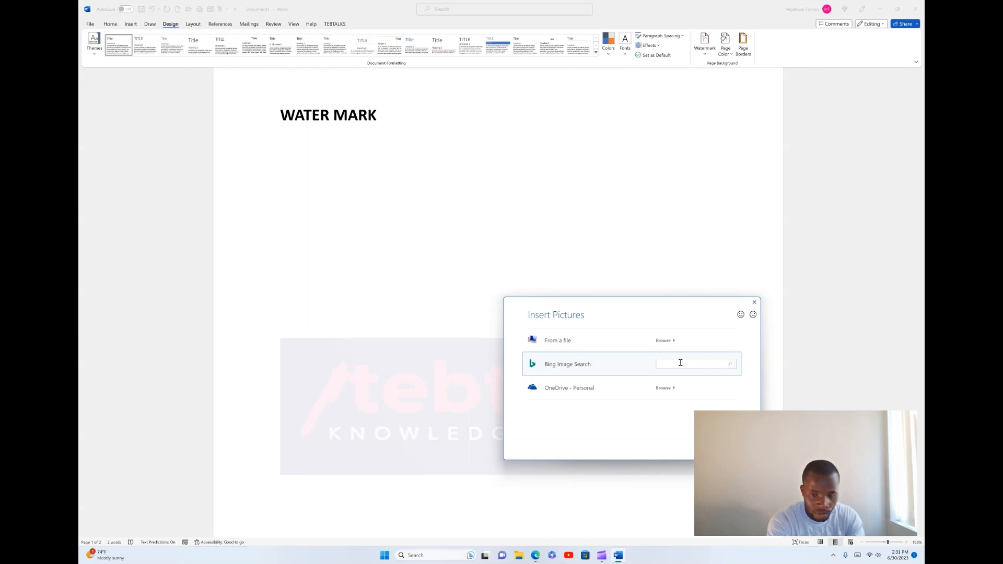
{"action": "type", "text": "SEAL"}
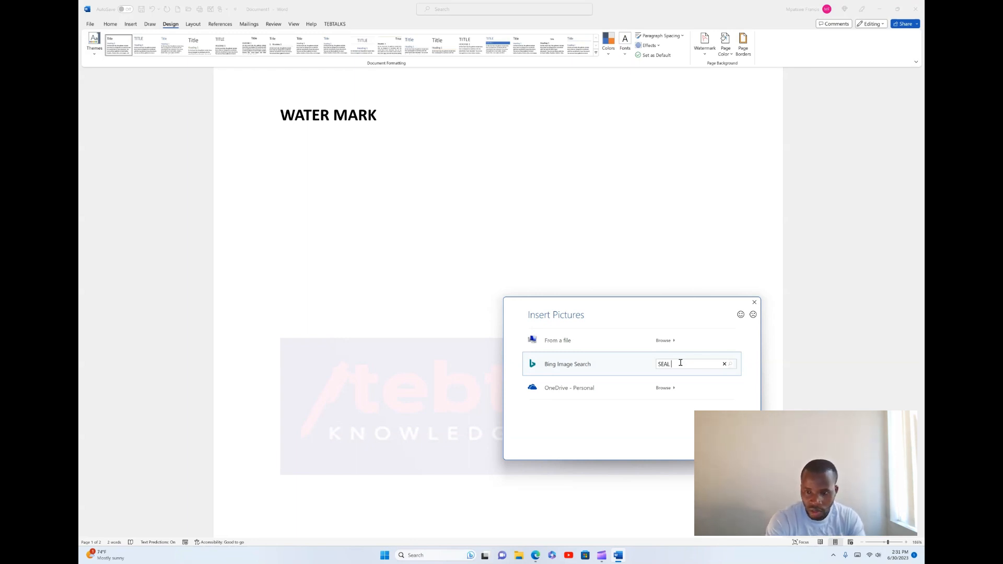
{"action": "key", "text": "BackSpace"}
{"action": "key", "text": "BackSpace"}
{"action": "key", "text": "BackSpace"}
{"action": "key", "text": "BackSpace"}
{"action": "key", "text": "BackSpace"}
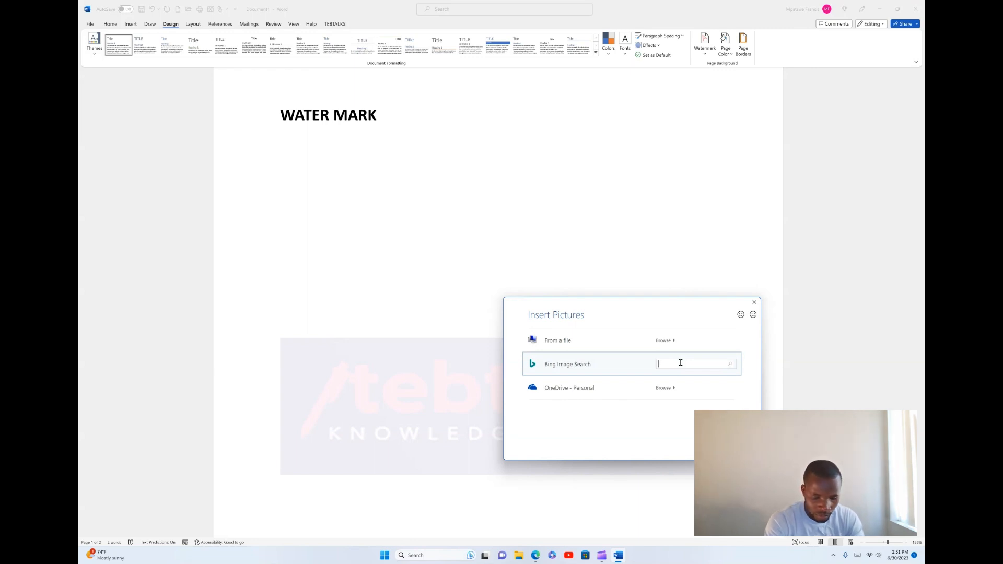
Search Bing images for "UGANDA COAT OF ARM" as the source of the watermark picture.
{"action": "type", "text": "UGA"}
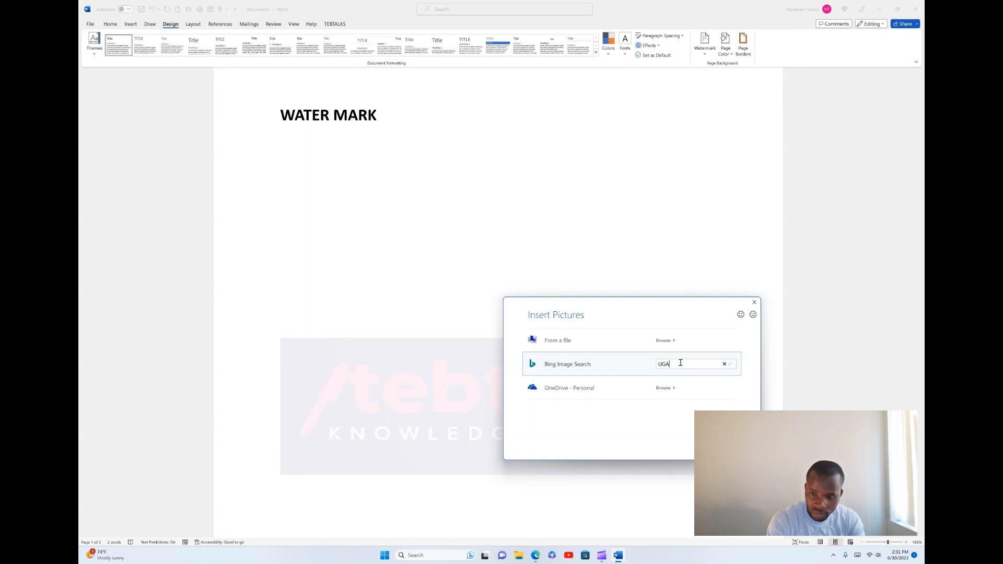
{"action": "type", "text": "NDA C"}
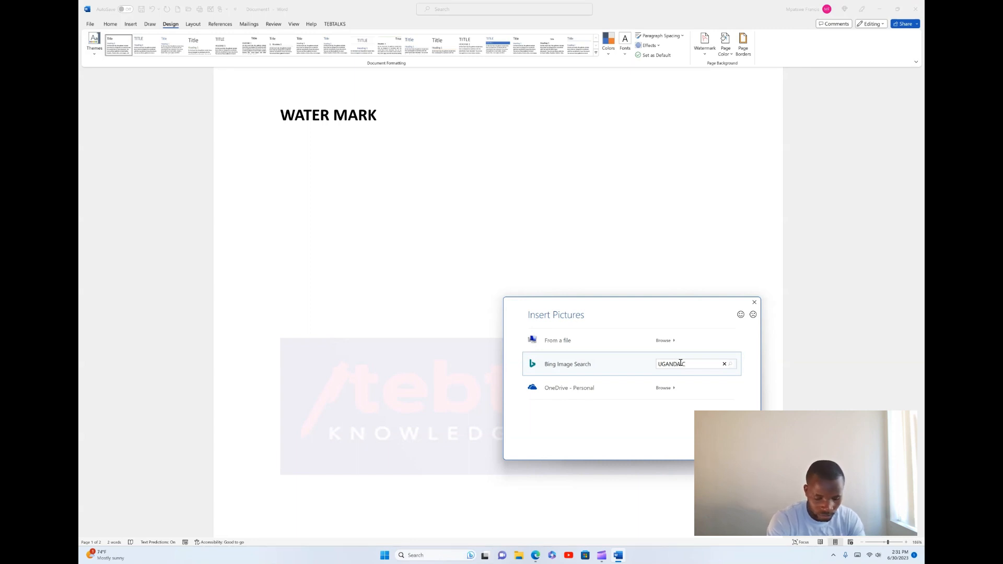
{"action": "type", "text": "OAT OF ARM"}
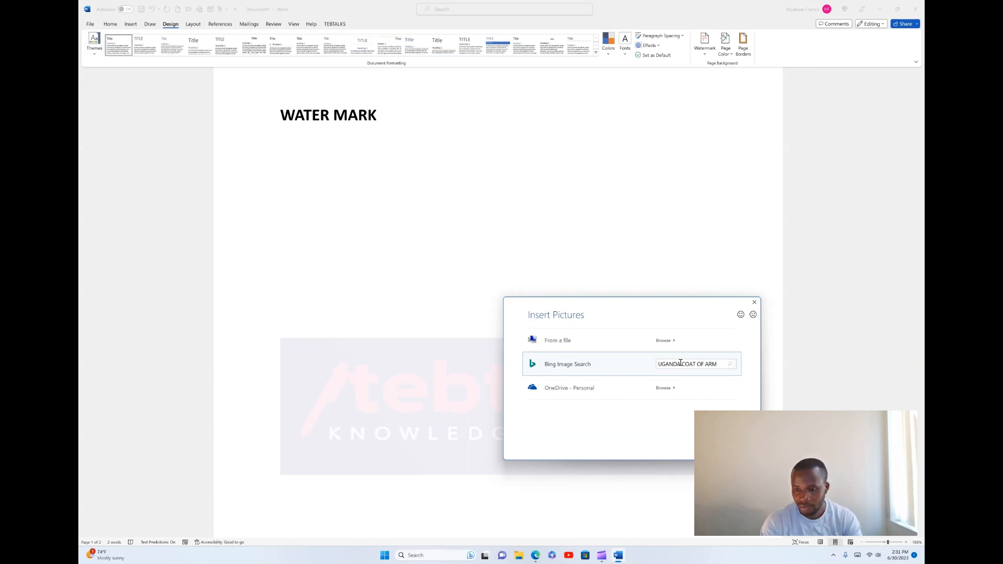
{"action": "key", "text": "Return"}
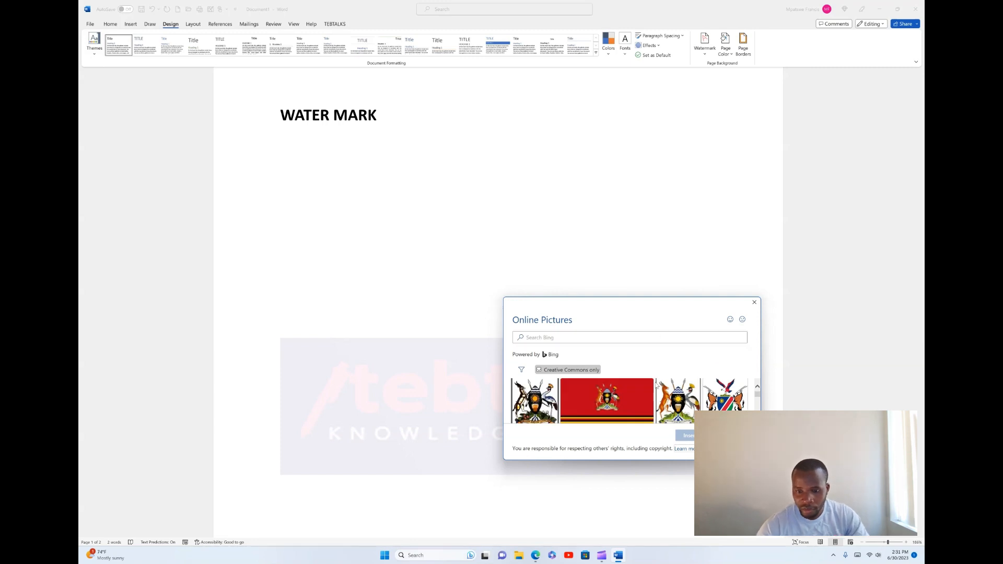
Insert the third coat of arms picture from the results and apply it as the watermark with automatic scale and washout.
{"action": "left_click", "coordinate": [686, 398]}
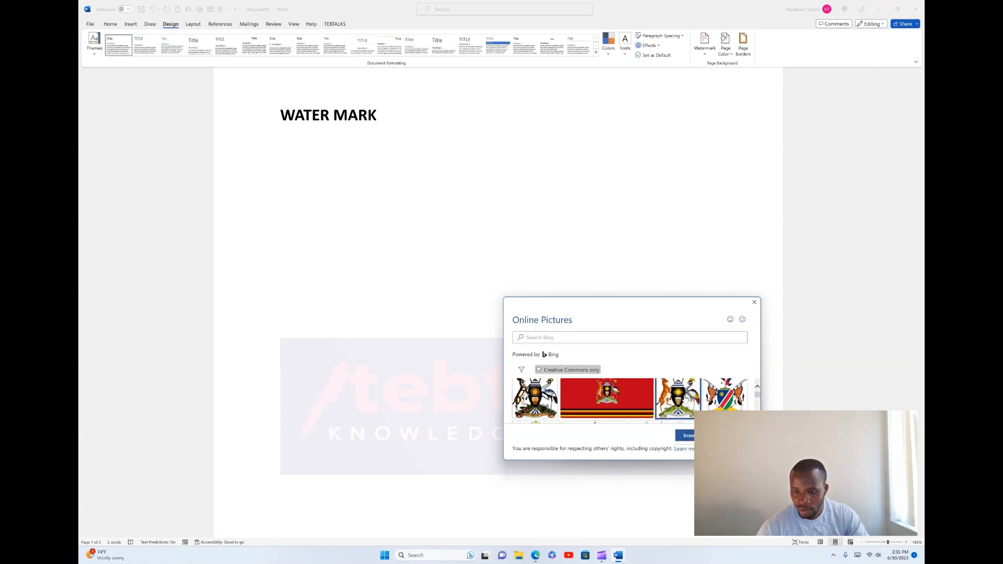
{"action": "scroll", "coordinate": [724, 392], "scroll_direction": "down", "scroll_amount": 1}
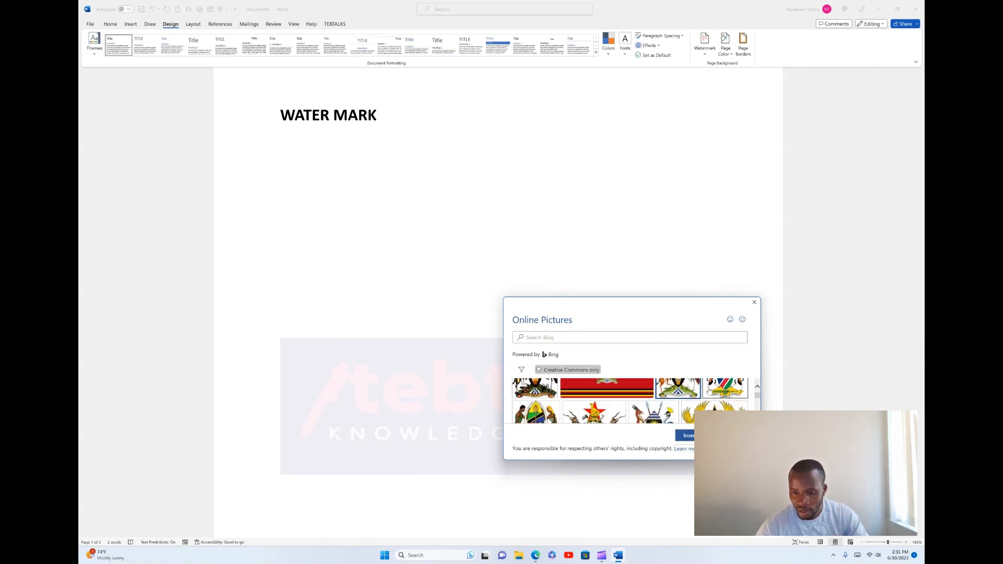
{"action": "scroll", "coordinate": [724, 392], "scroll_direction": "up", "scroll_amount": 1}
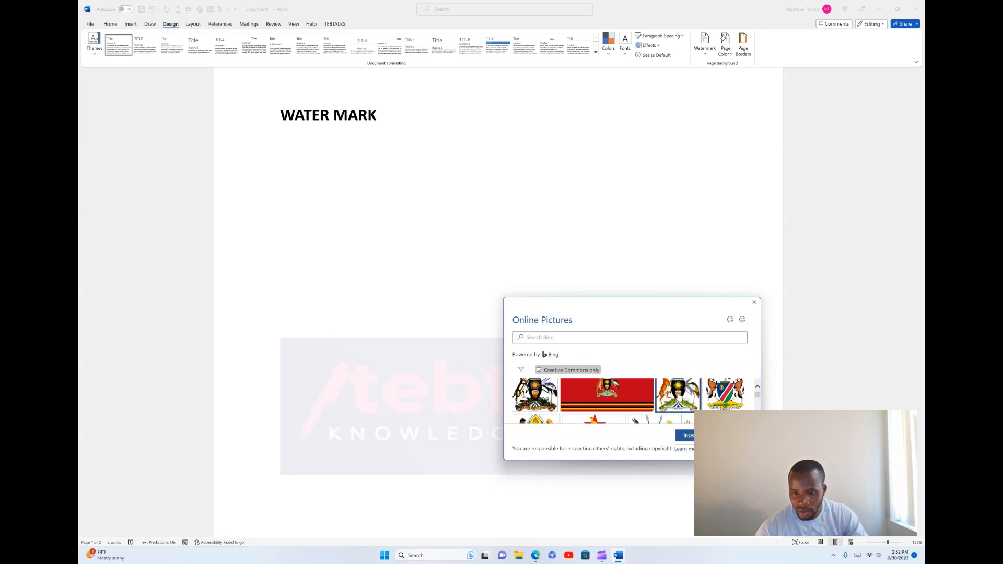
{"action": "left_click", "coordinate": [697, 436]}
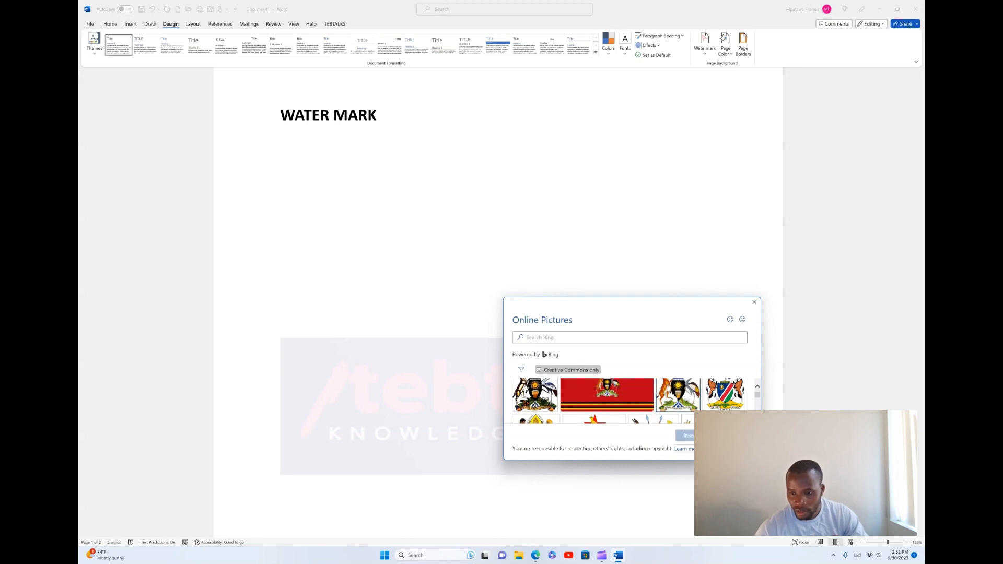
{"action": "left_click", "coordinate": [690, 398]}
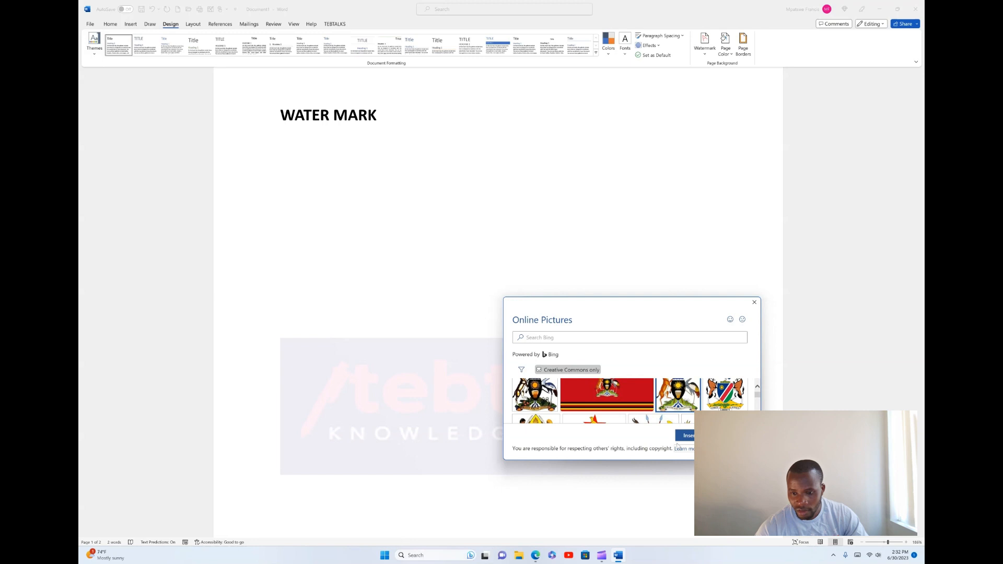
{"action": "left_click", "coordinate": [681, 437]}
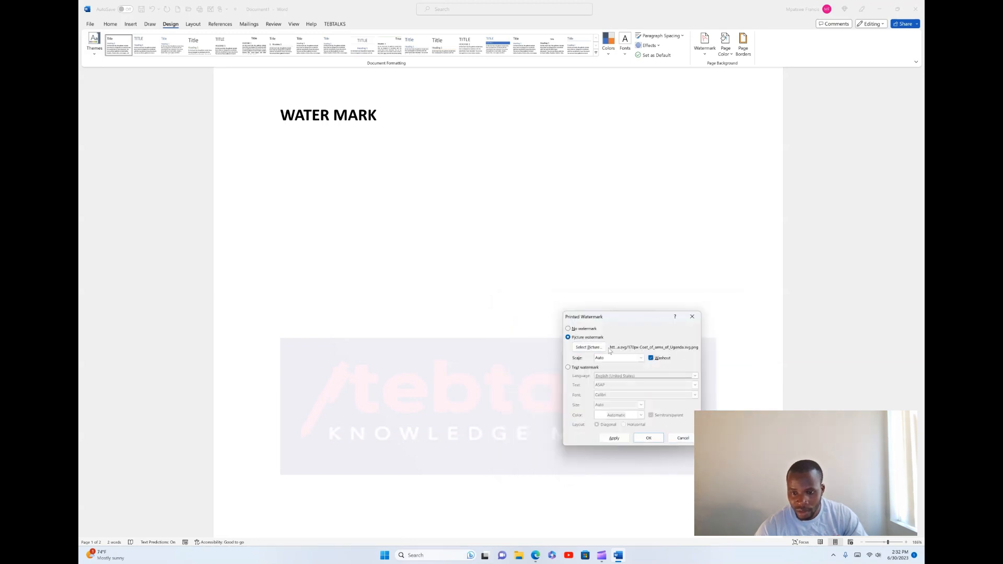
{"action": "left_click", "coordinate": [613, 439]}
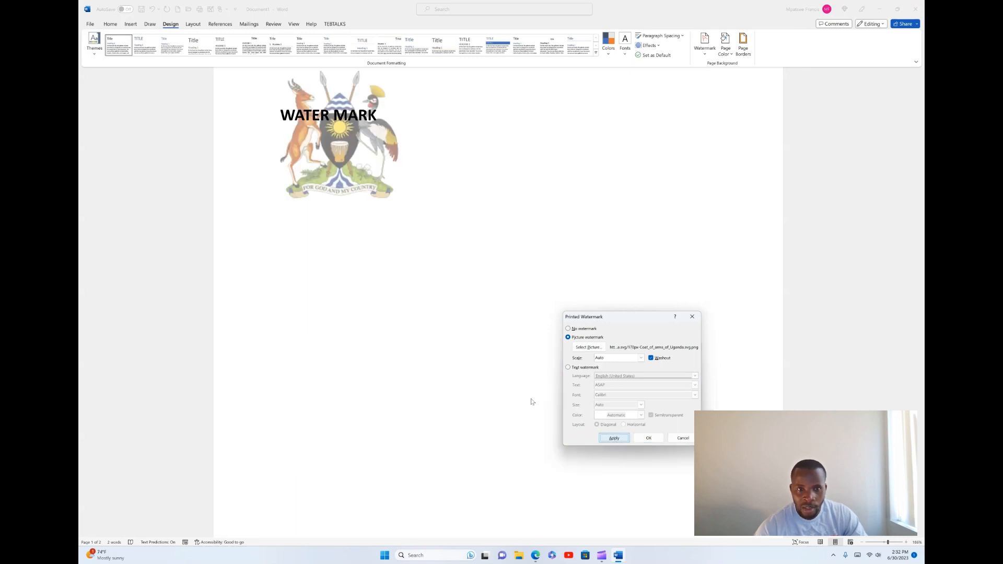
{"action": "left_click", "coordinate": [682, 438]}
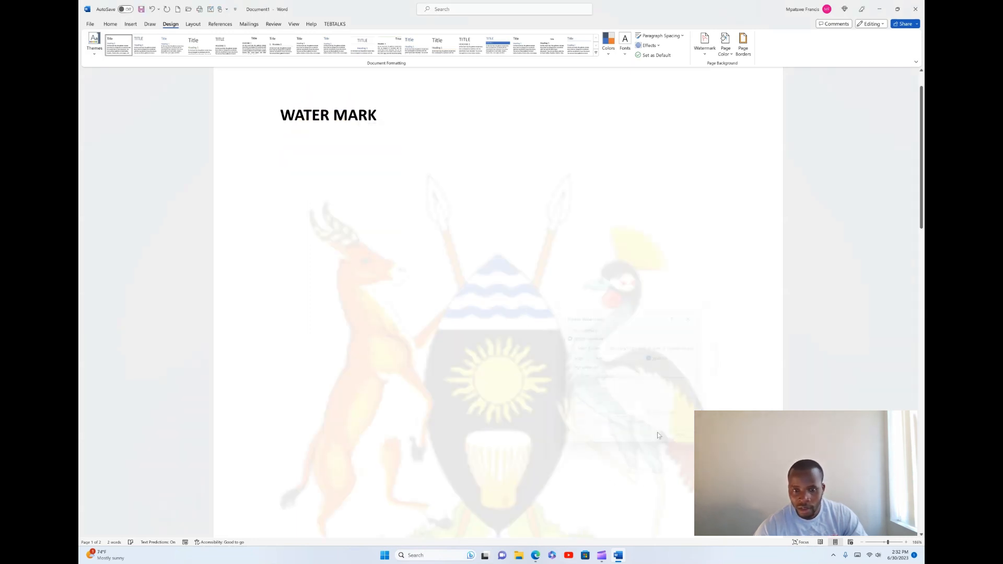
Look over the coat of arms watermark in the document and remove it.
{"action": "scroll", "coordinate": [438, 321], "scroll_direction": "down", "scroll_amount": 5}
{"action": "scroll", "coordinate": [438, 321], "scroll_direction": "up", "scroll_amount": 5}
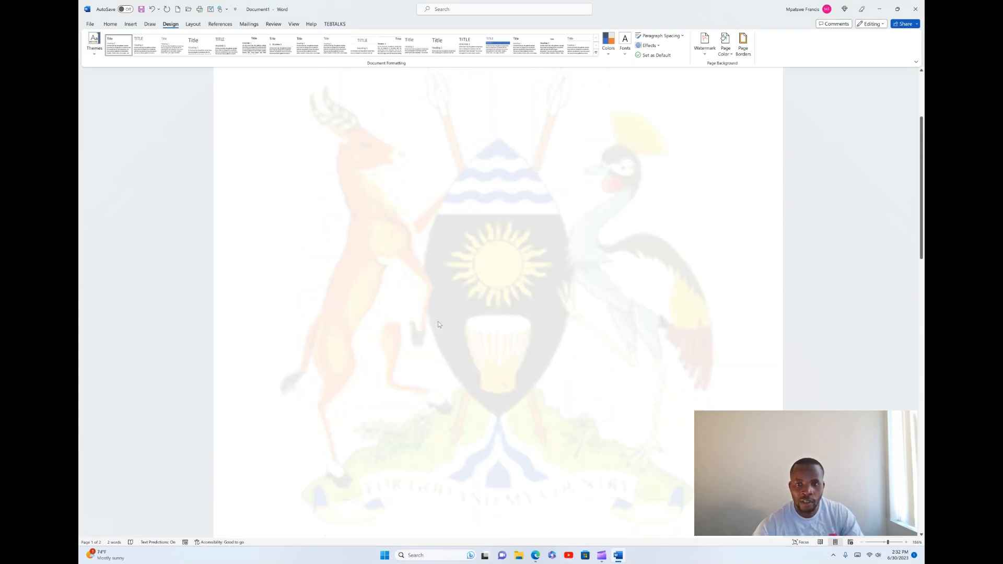
{"action": "scroll", "coordinate": [438, 321], "scroll_direction": "down", "scroll_amount": 3}
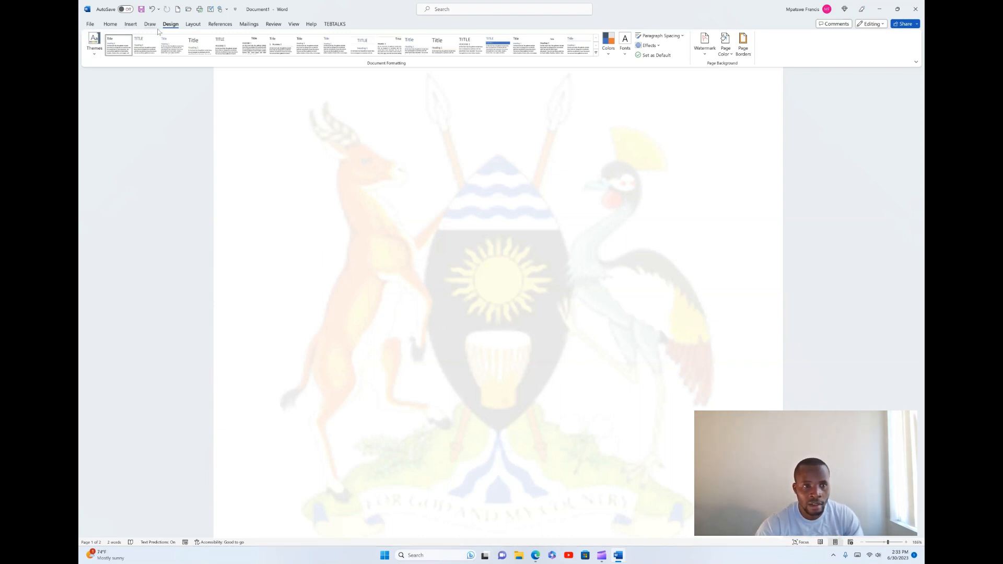
{"action": "left_click", "coordinate": [705, 46]}
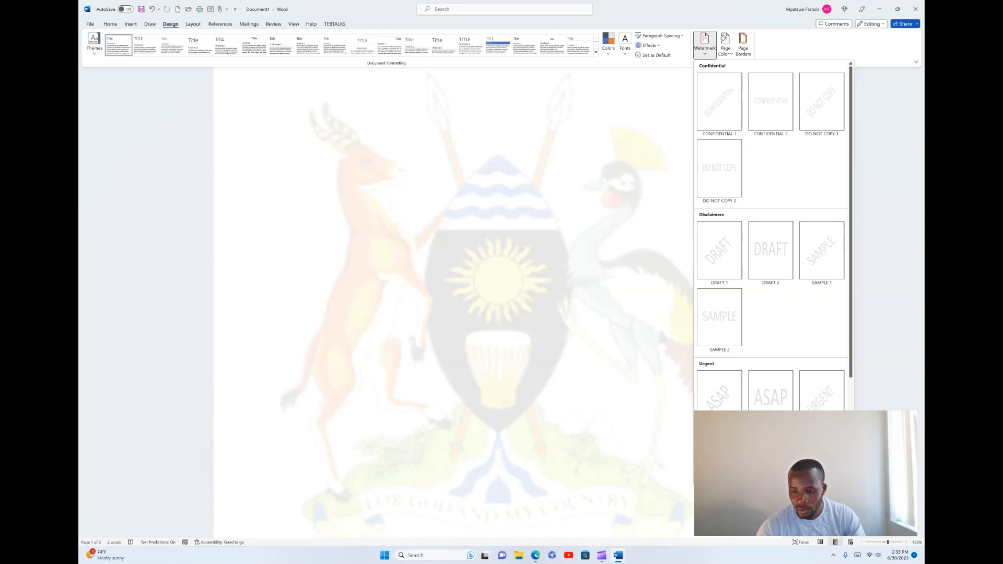
{"action": "left_click", "coordinate": [727, 469]}
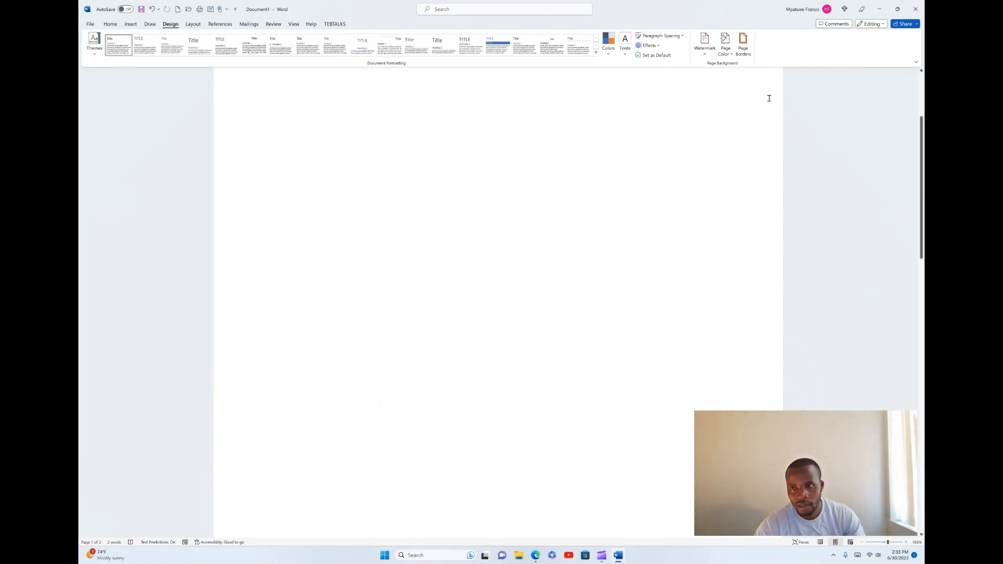
Reopen the custom watermark settings, choose a picture watermark and search Bing images for "USA FLAG".
{"action": "left_click", "coordinate": [706, 53]}
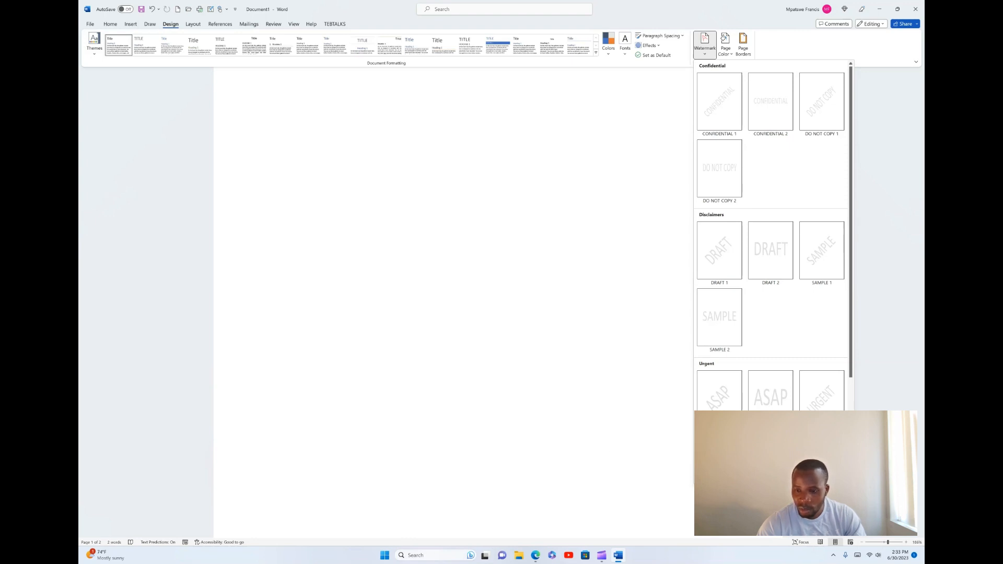
{"action": "left_click", "coordinate": [726, 457]}
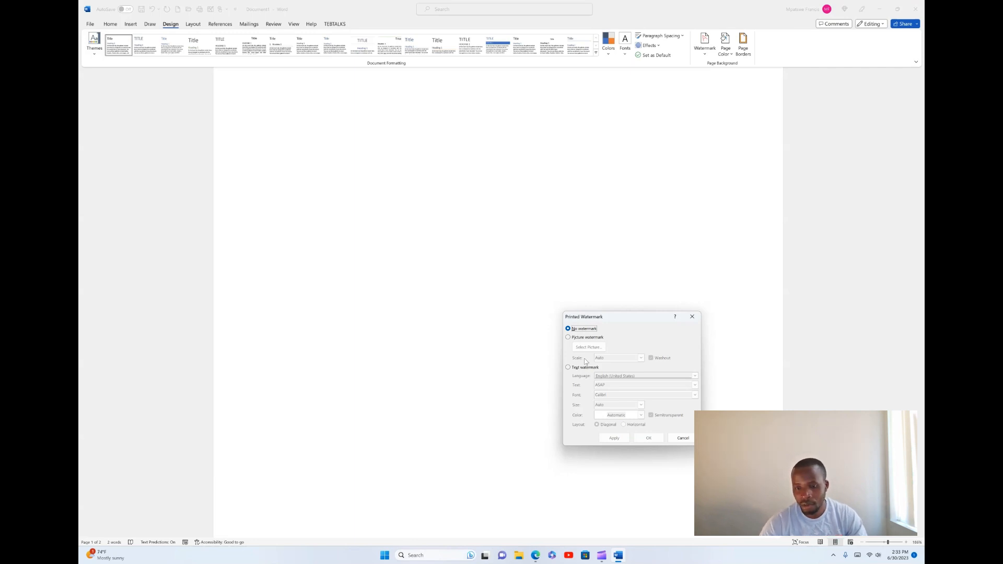
{"action": "left_click", "coordinate": [573, 338]}
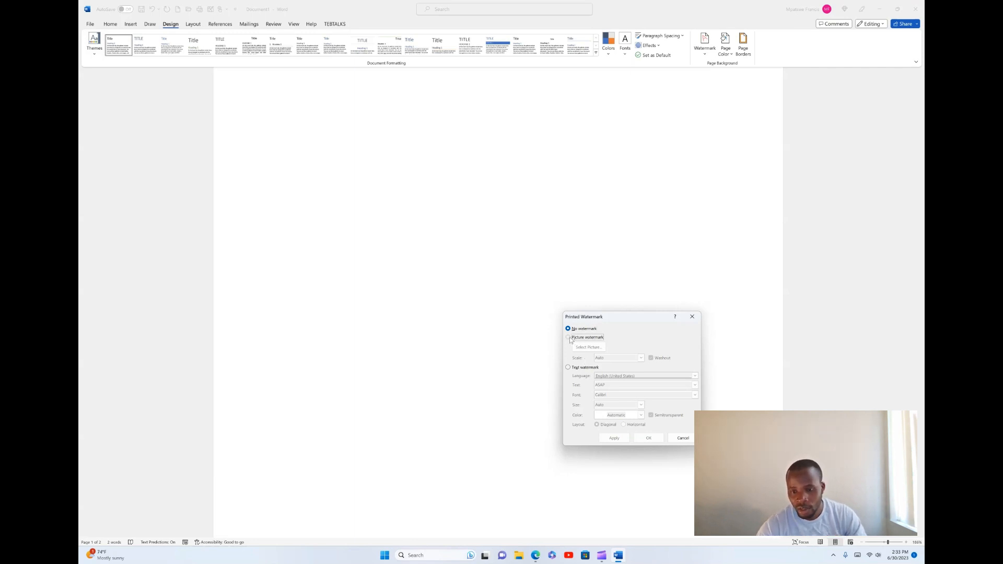
{"action": "left_click", "coordinate": [589, 347]}
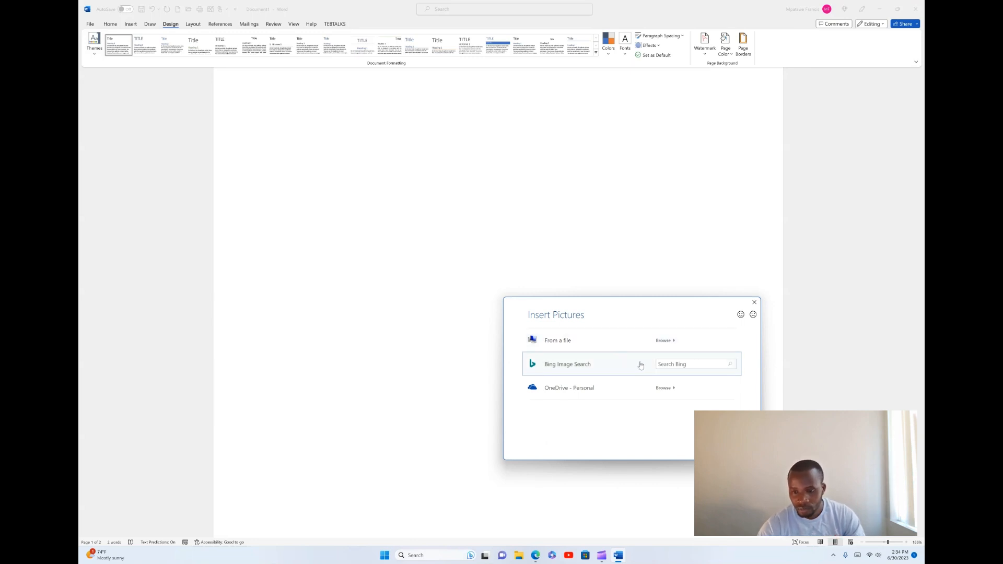
{"action": "left_click", "coordinate": [672, 365]}
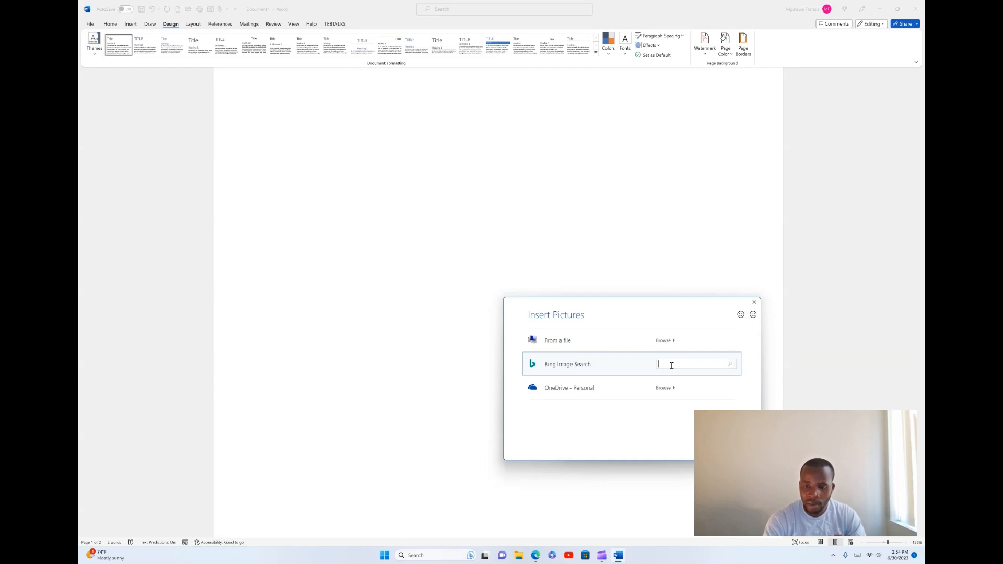
{"action": "type", "text": "U"}
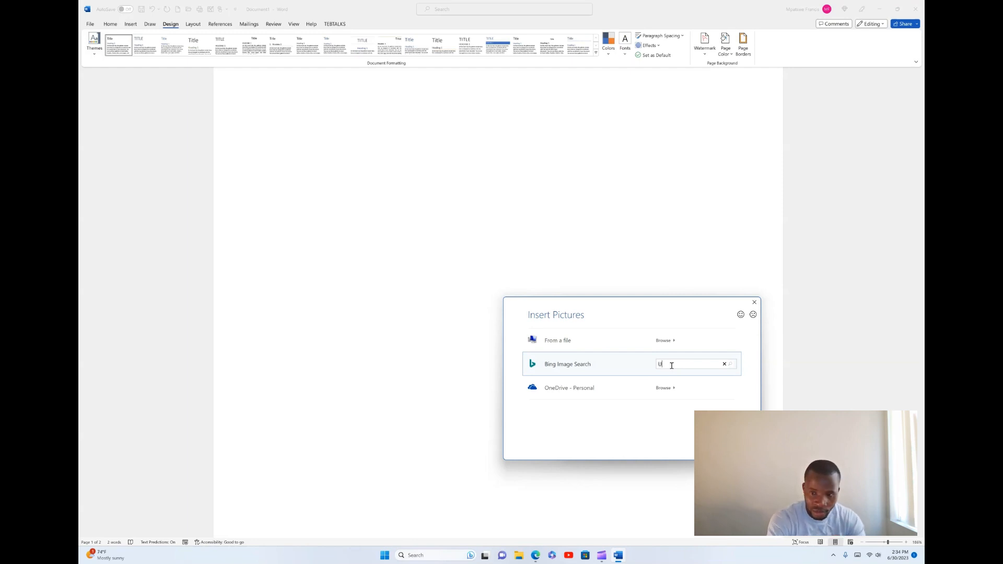
{"action": "type", "text": "SA FLAG"}
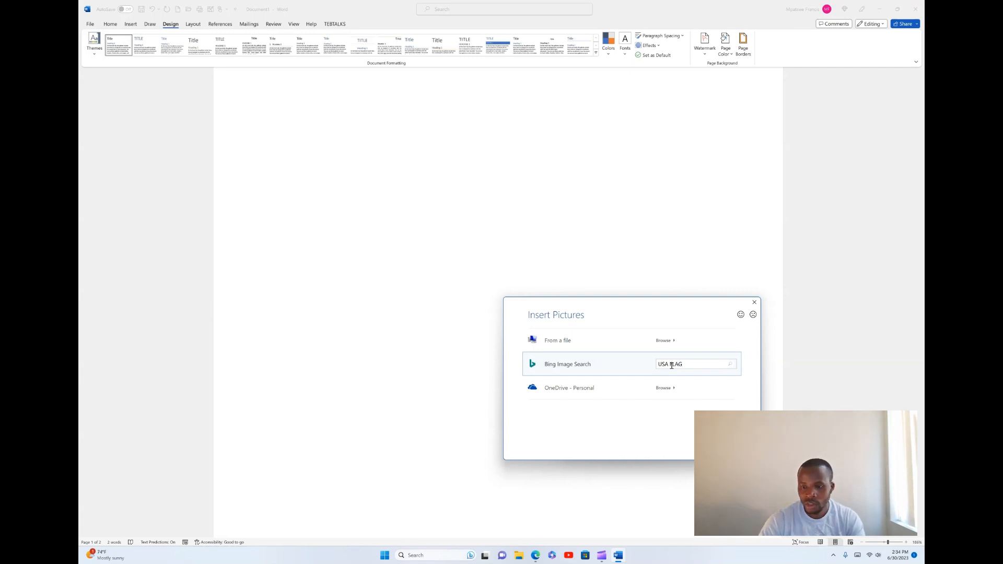
{"action": "key", "text": "Return"}
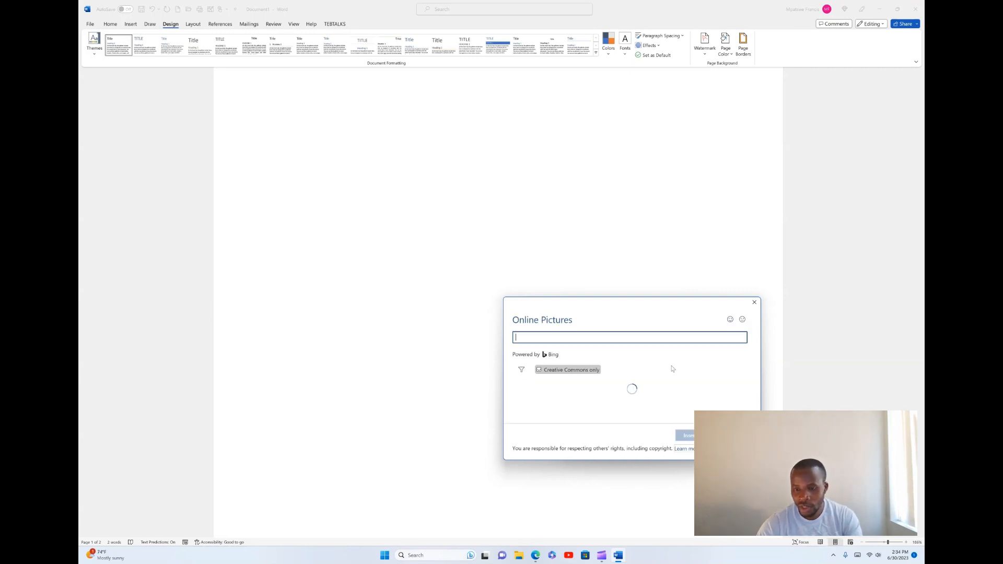
Insert the first flag picture, apply it as the watermark with automatic scale and washout, and check it on the first page.
{"action": "left_click", "coordinate": [557, 397]}
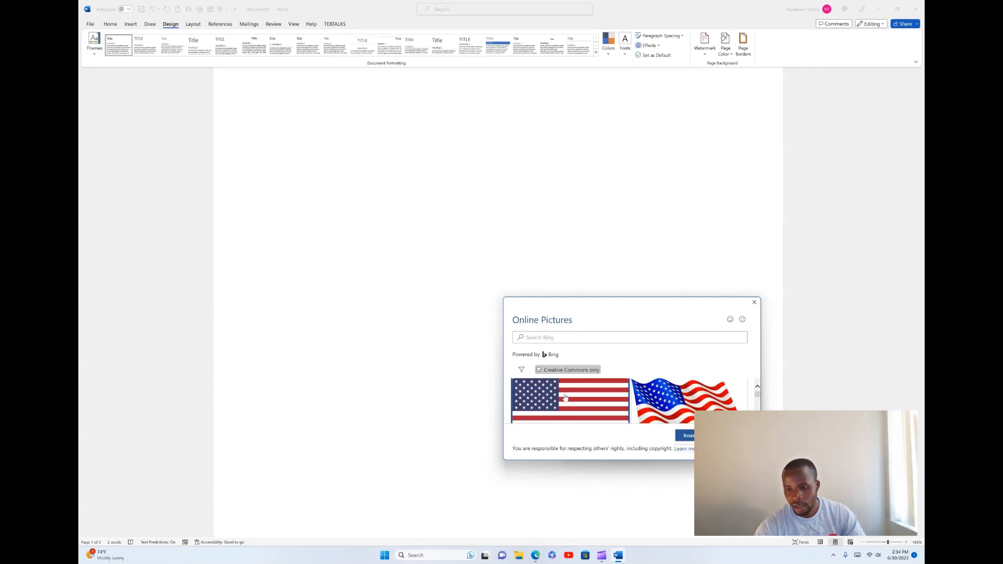
{"action": "left_click", "coordinate": [683, 436]}
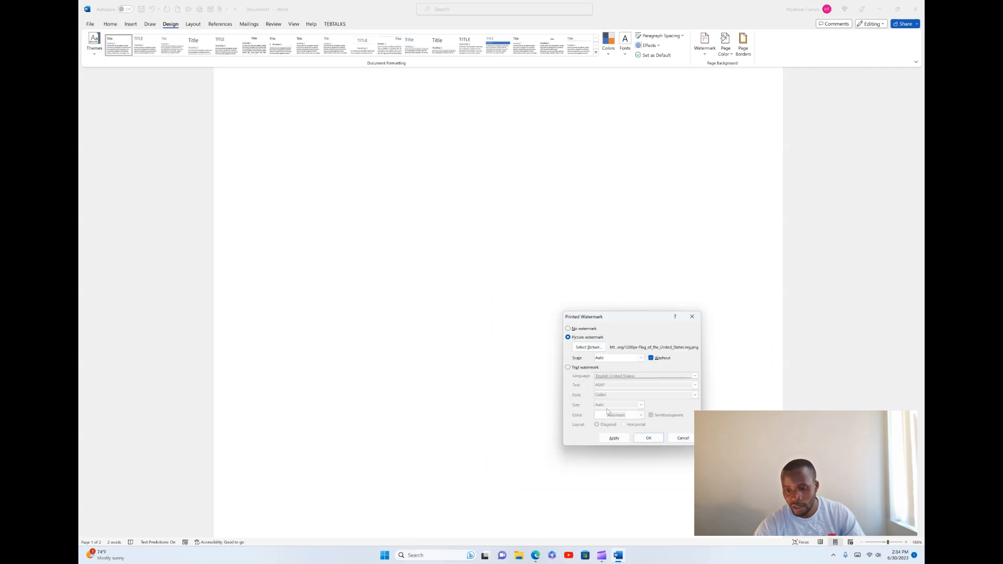
{"action": "left_click", "coordinate": [607, 442]}
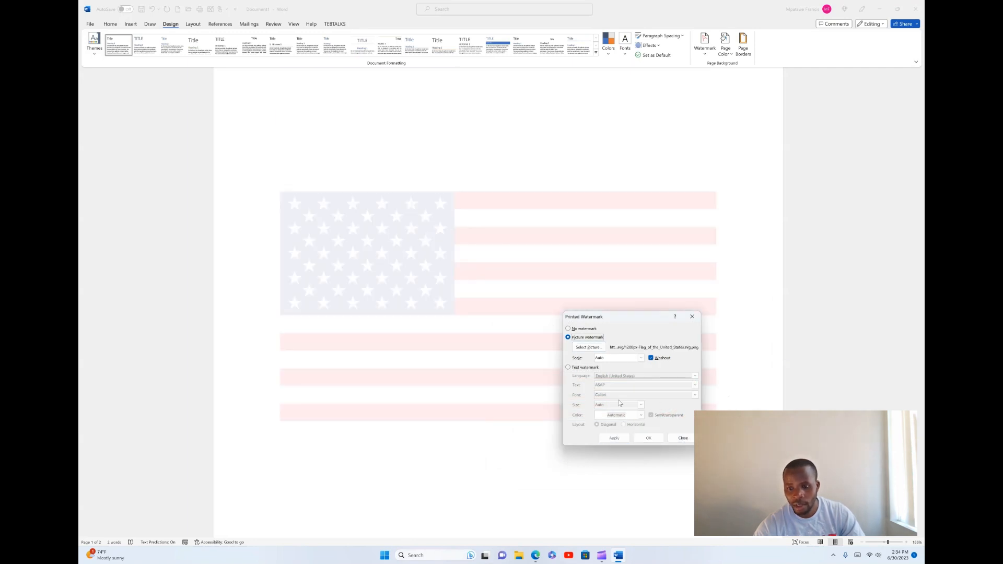
{"action": "left_click", "coordinate": [683, 439]}
{"action": "scroll", "coordinate": [519, 311], "scroll_direction": "up", "scroll_amount": 5}
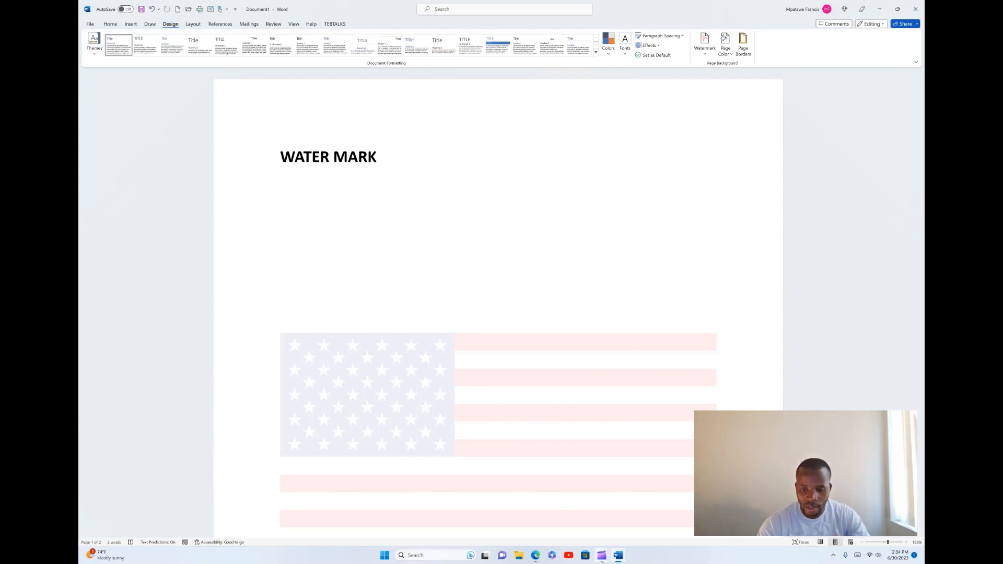
{"action": "mouse_move", "coordinate": [602, 556]}
{"action": "left_click", "coordinate": [558, 514]}
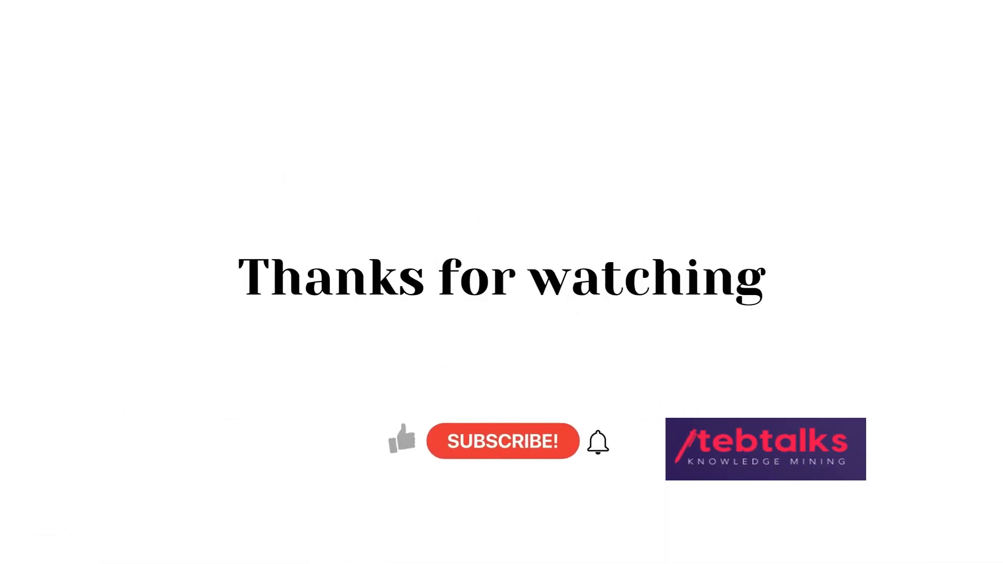